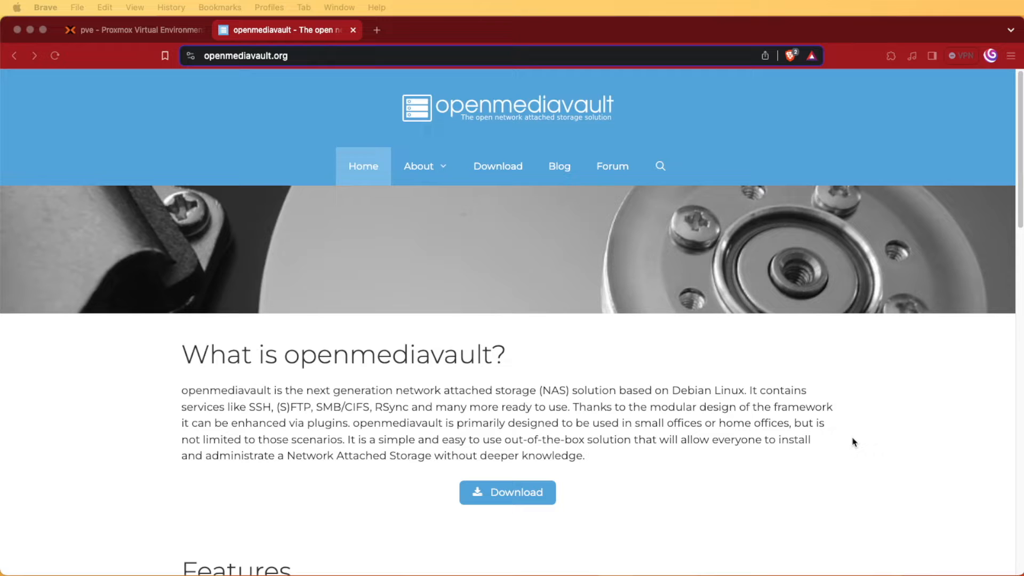
scroll(854, 442, "down", 2)
scroll(854, 442, "up", 1)
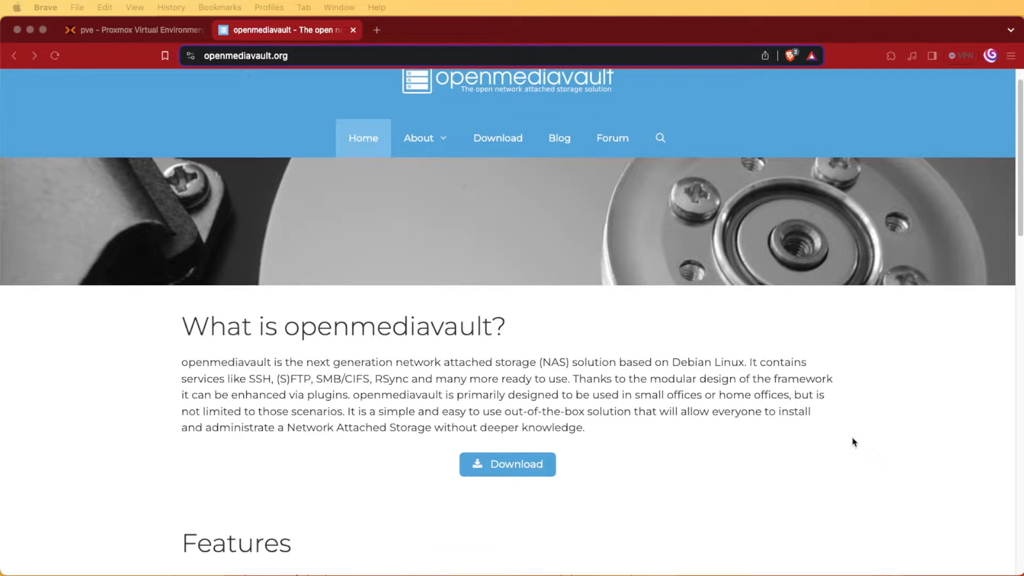
scroll(853, 442, "down", 2)
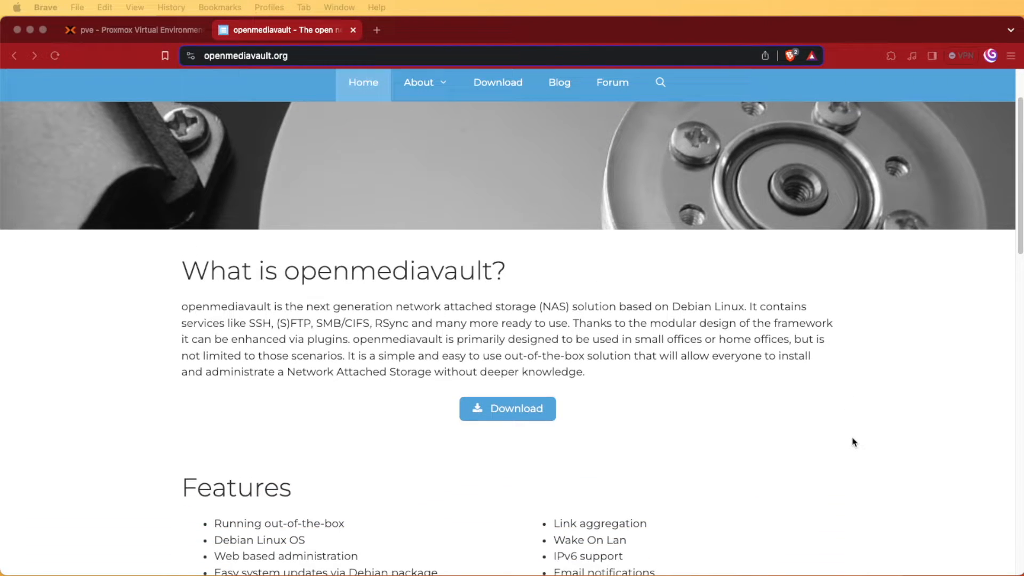
scroll(854, 441, "down", 10)
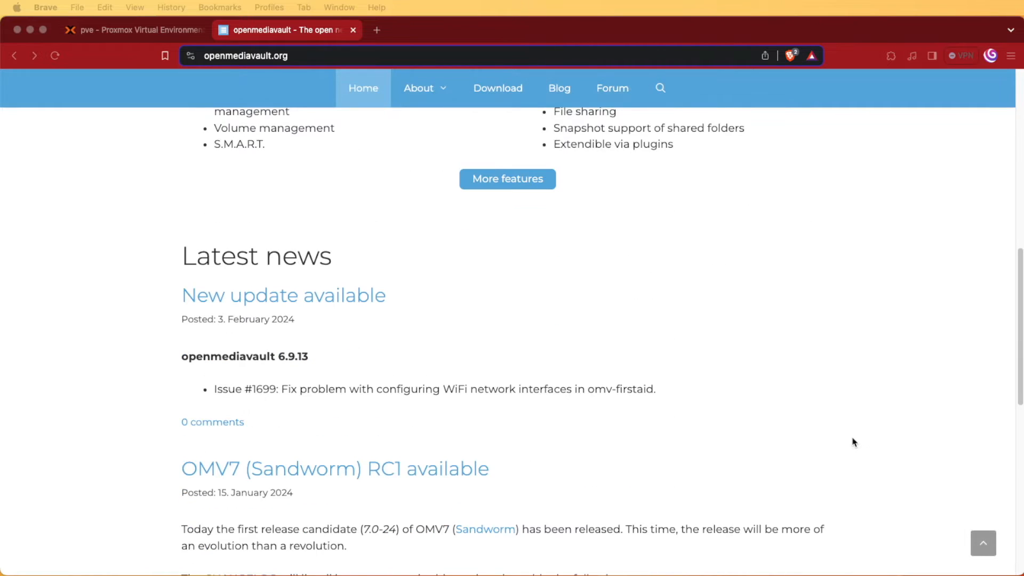
scroll(853, 441, "down", 4)
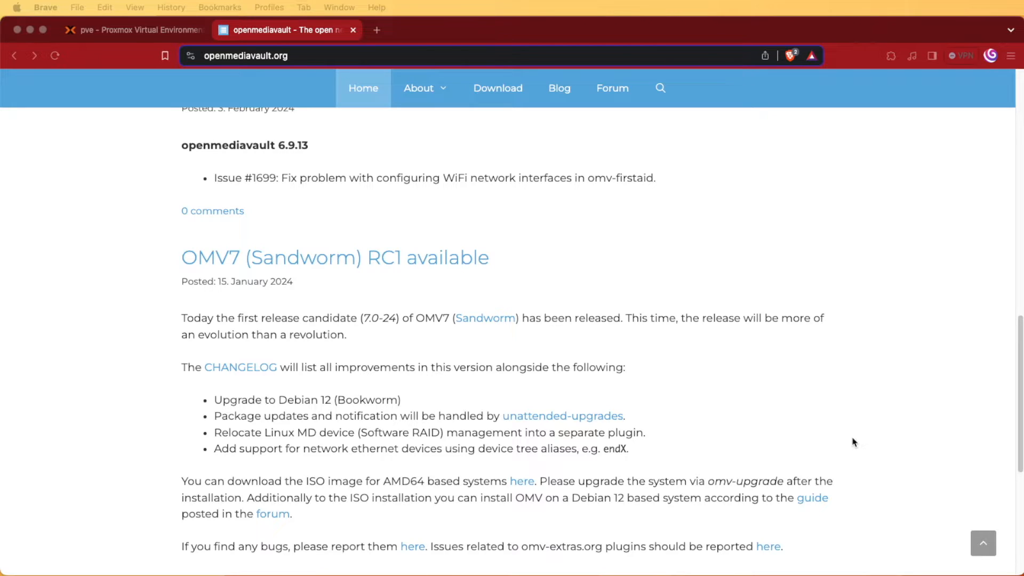
scroll(854, 441, "down", 5)
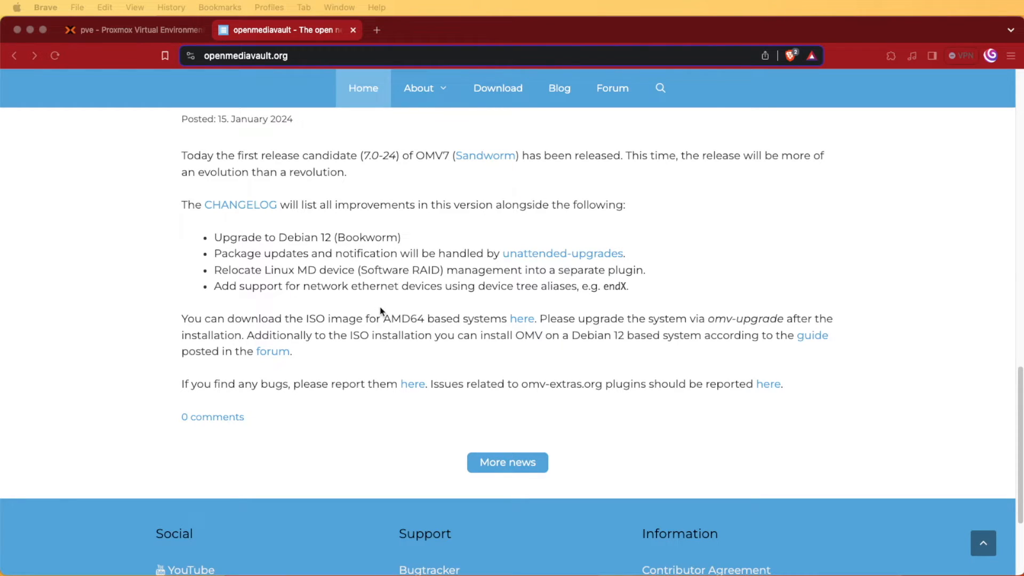
scroll(487, 346, "up", 6)
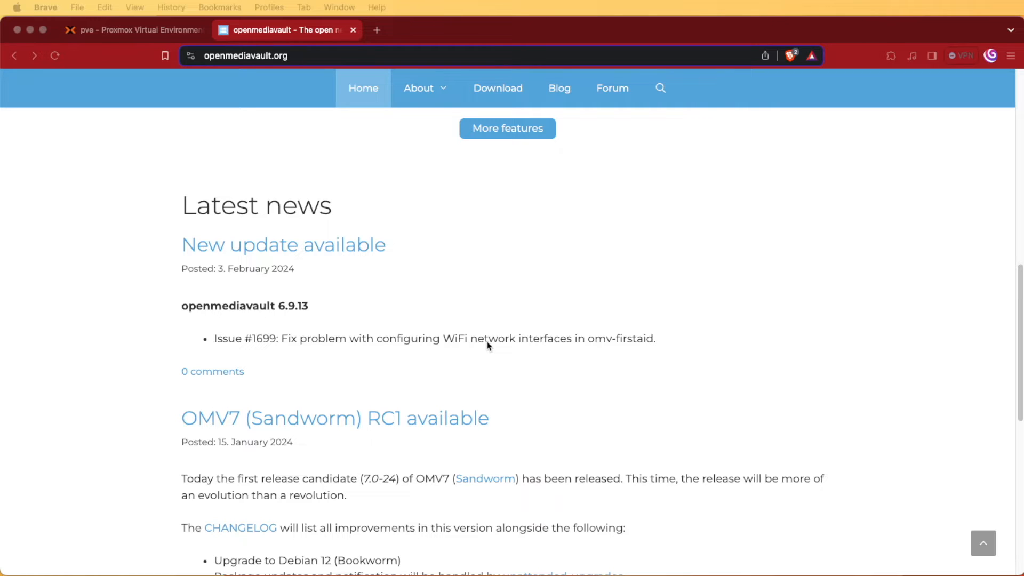
scroll(488, 345, "down", 3)
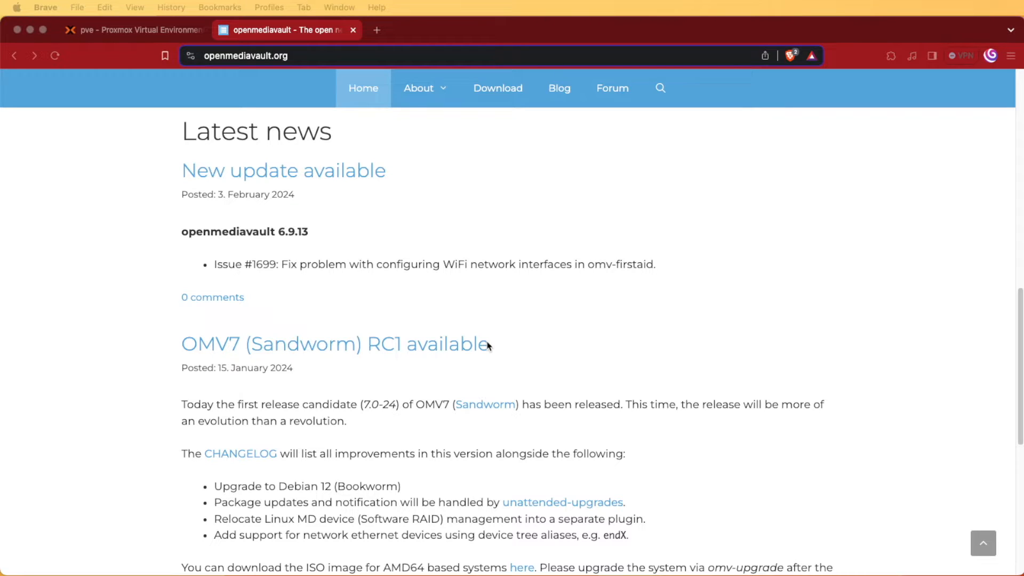
scroll(487, 345, "up", 5)
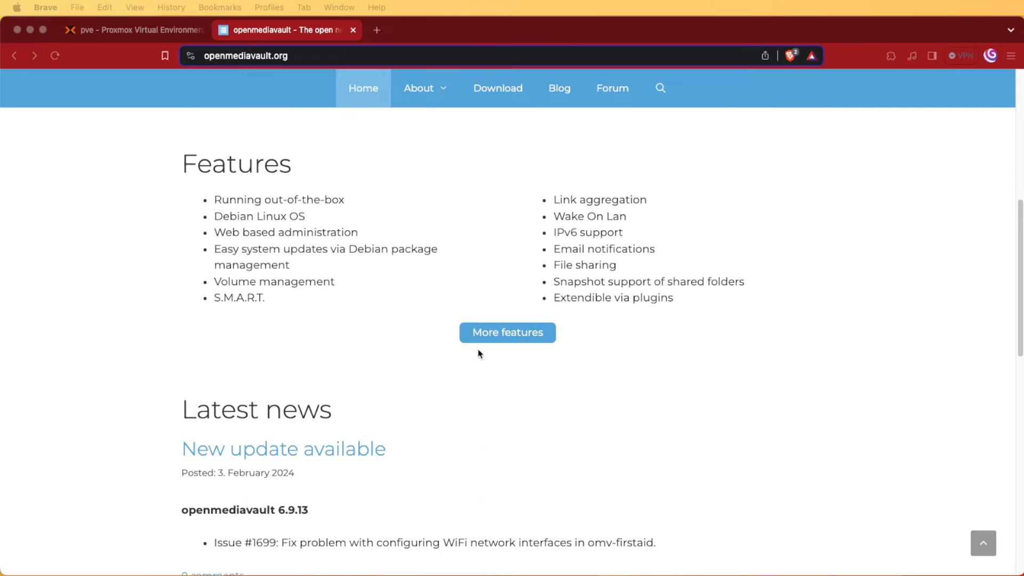
scroll(504, 325, "up", 5)
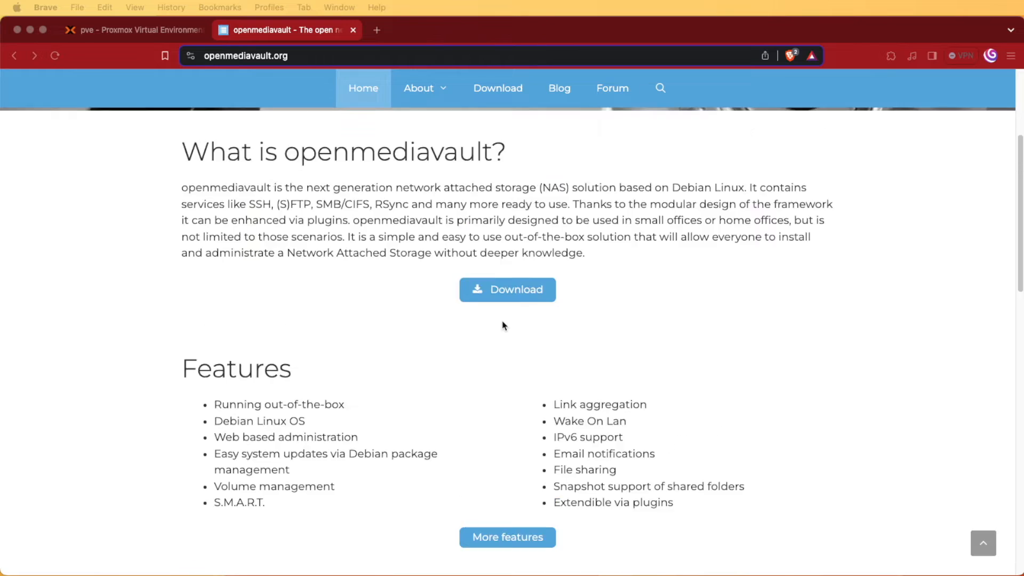
- Start downloading the stable openmediavault ISO from the openmediavault.org Download page
left_click(505, 89)
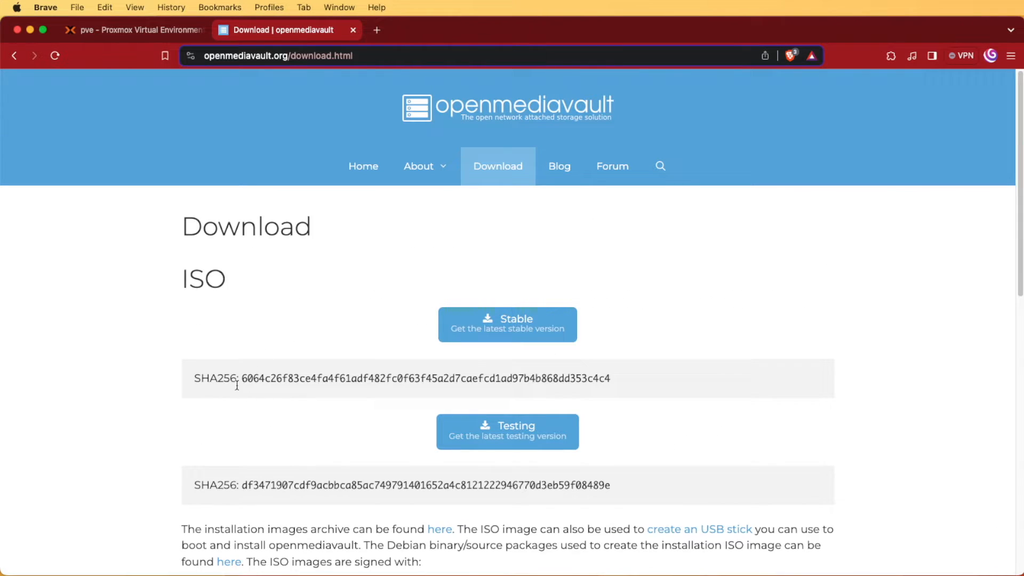
scroll(462, 515, "down", 2)
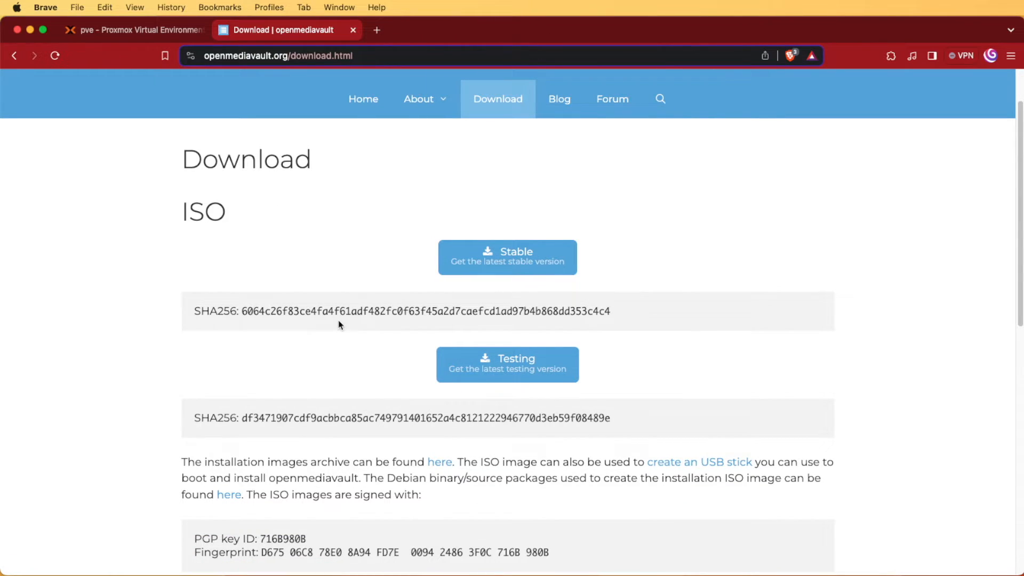
left_click(508, 265)
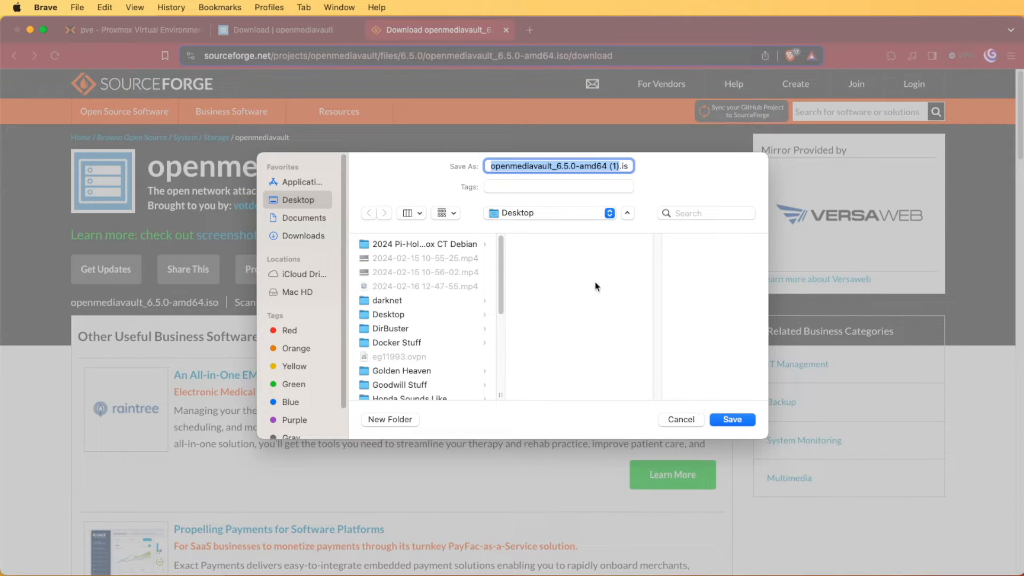
- Cancel the duplicate openmediavault_6.5.0-amd64 save prompt and return to the Proxmox tab
left_click(680, 420)
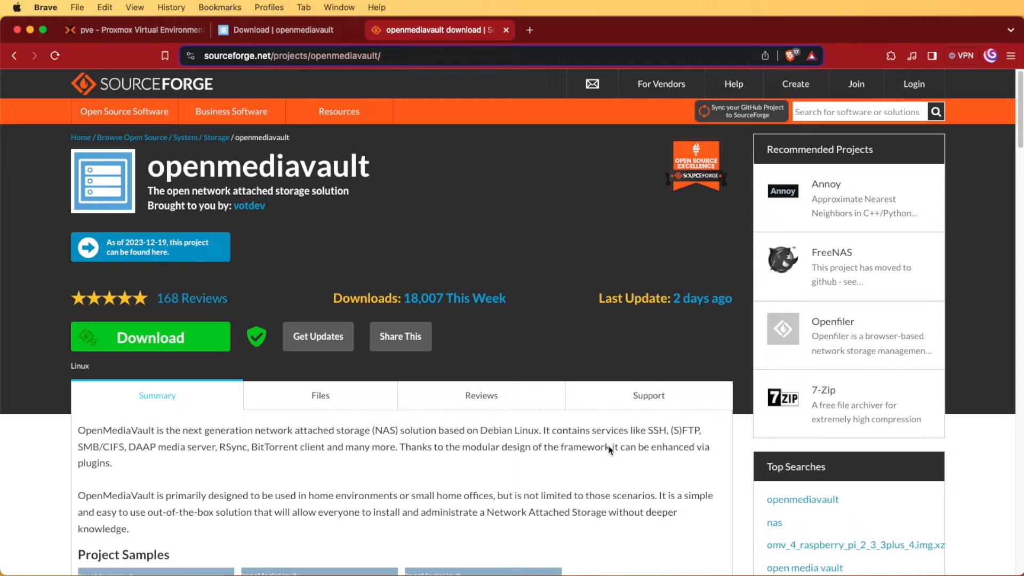
left_click(109, 33)
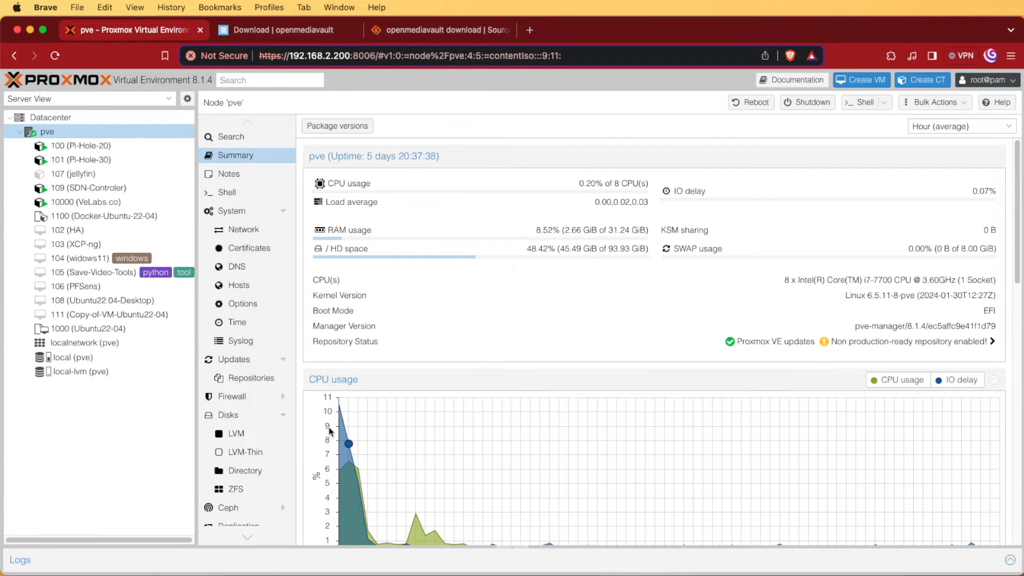
- Choose openmediavault_6.5.0-amd64.iso (898.00 MiB) in the Upload form for local (pve) ISO Images
left_click(75, 356)
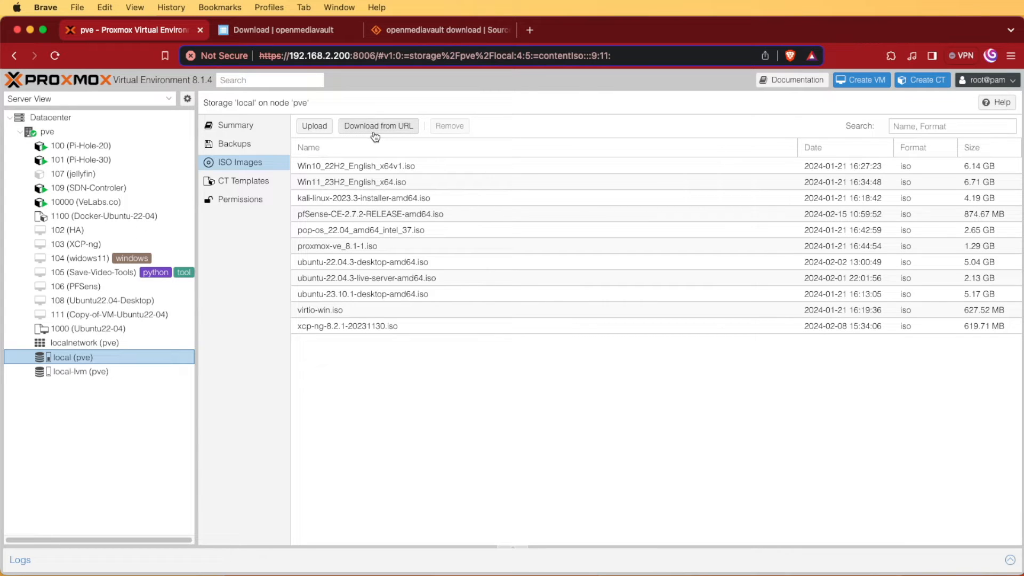
left_click(309, 126)
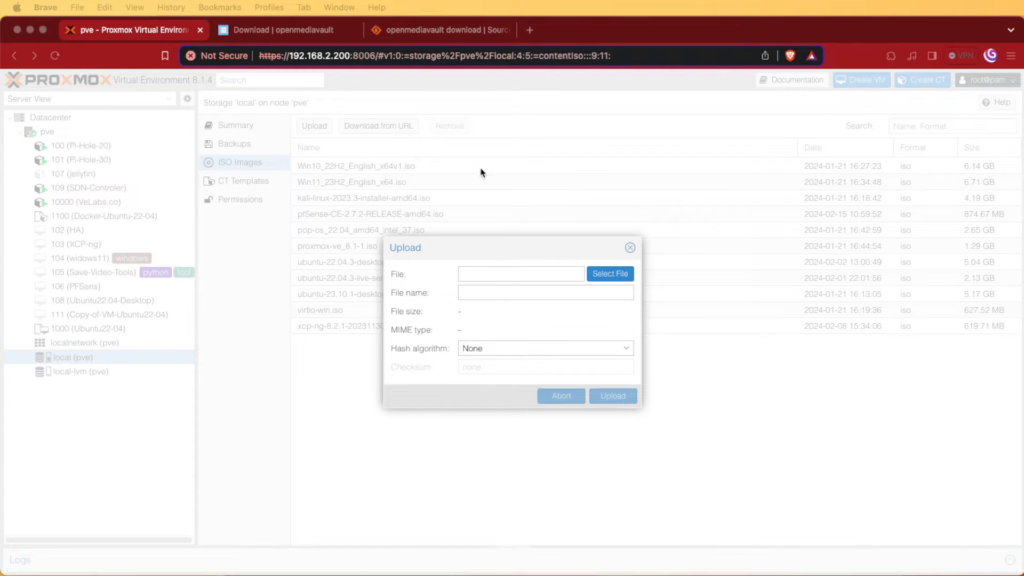
left_click(610, 274)
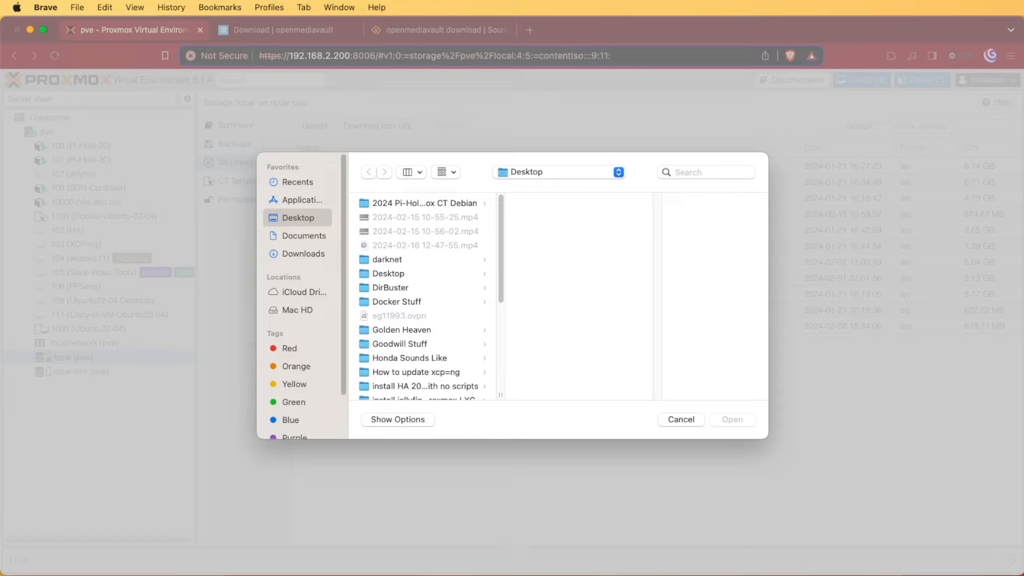
left_click_drag(727, 412, 551, 287)
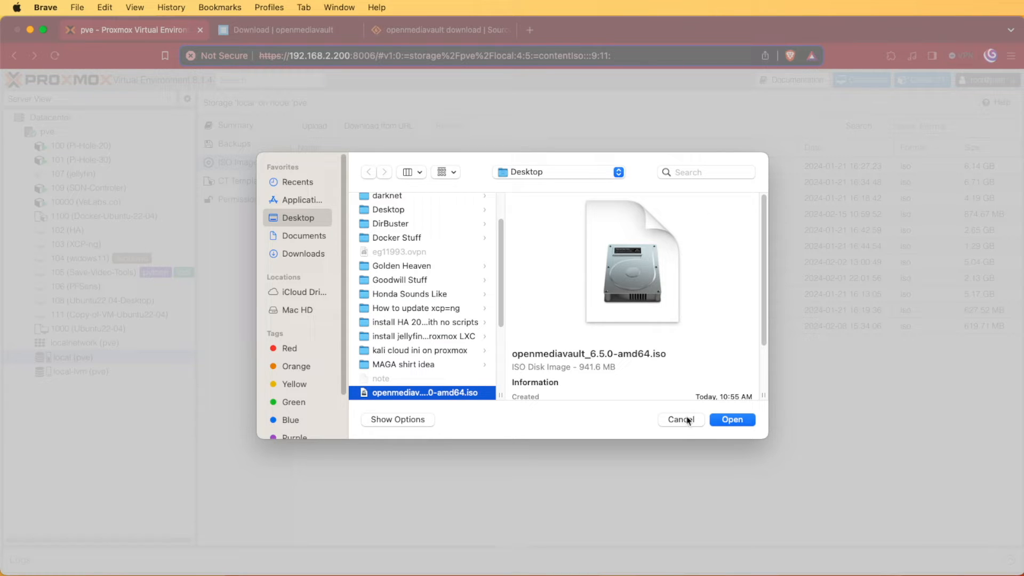
left_click(731, 420)
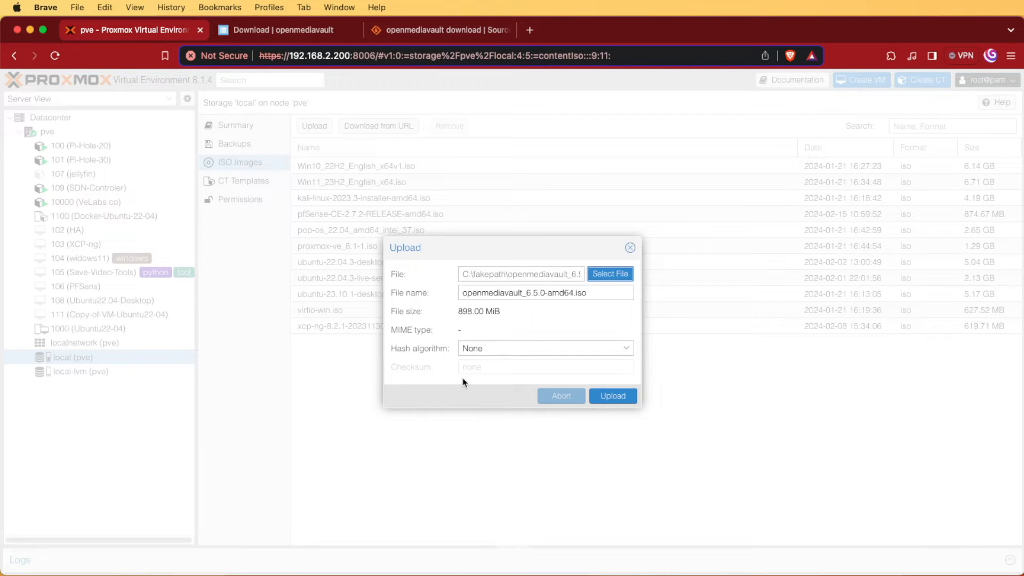
- Upload the ISO with SHA-256 verification, pasting the stable ISO's hash from openmediavault.org
left_click(480, 348)
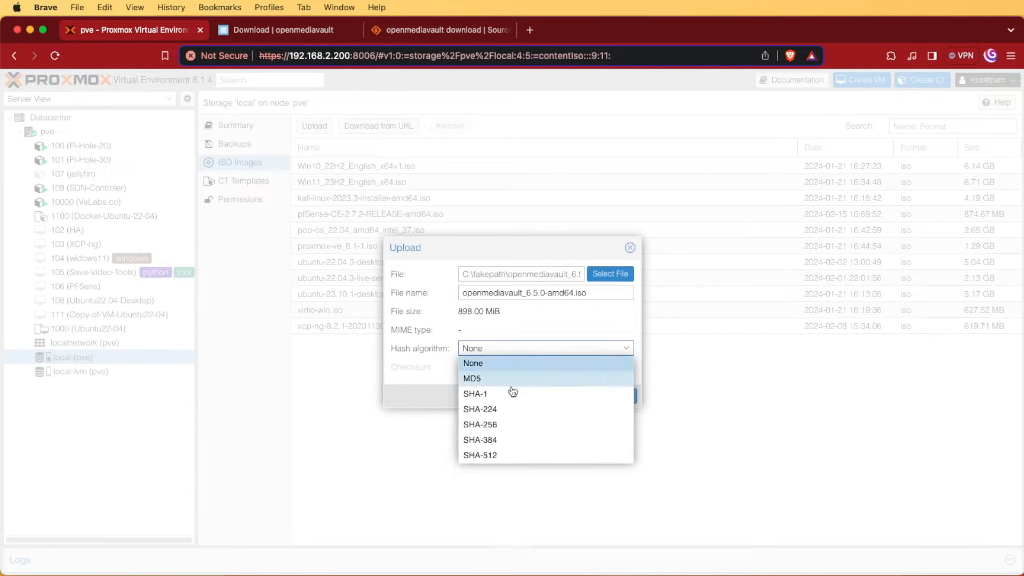
left_click(519, 427)
left_click(275, 29)
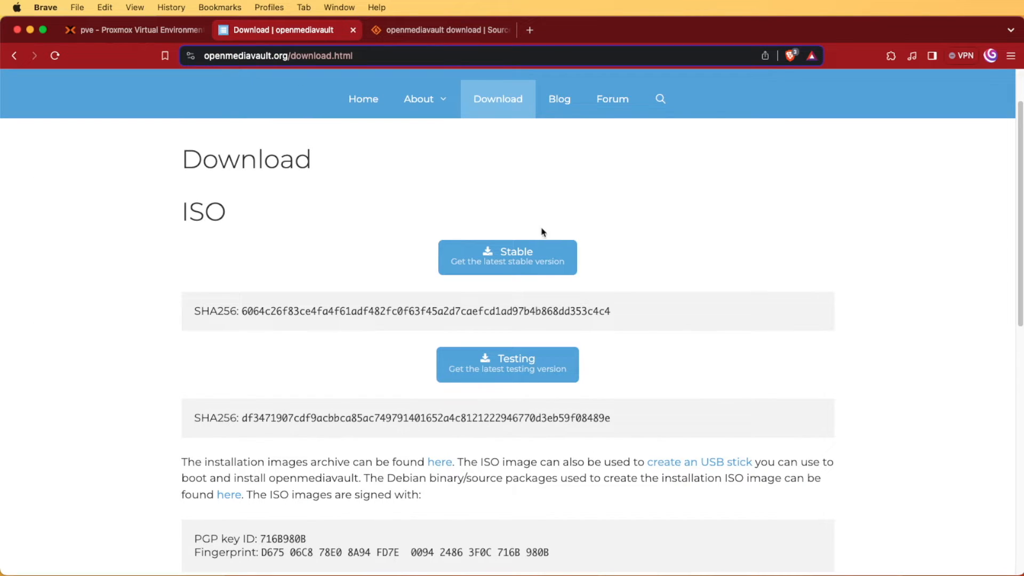
left_click_drag(243, 312, 635, 319)
key("cmd+c")
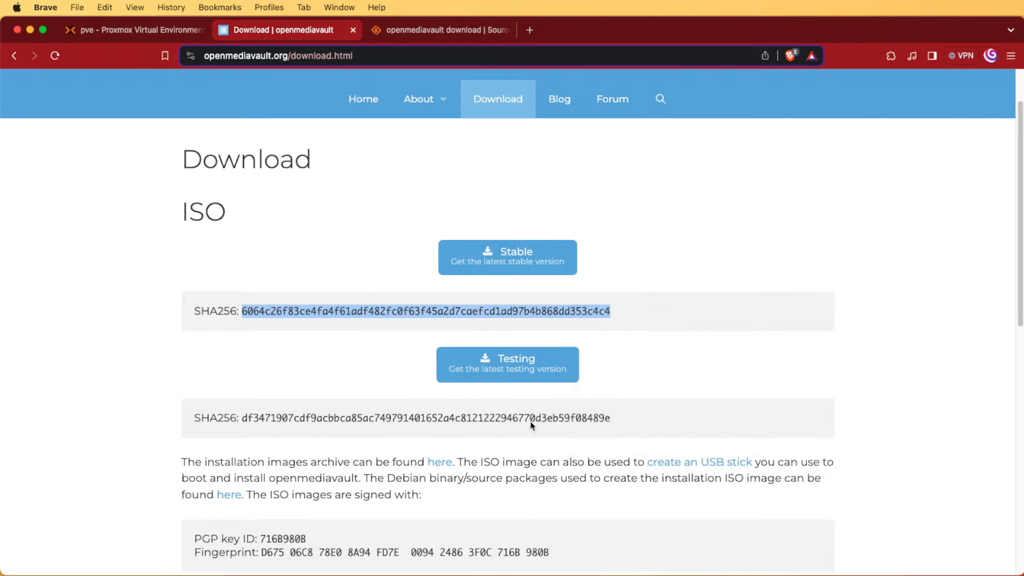
left_click(136, 30)
right_click(475, 366)
left_click(501, 457)
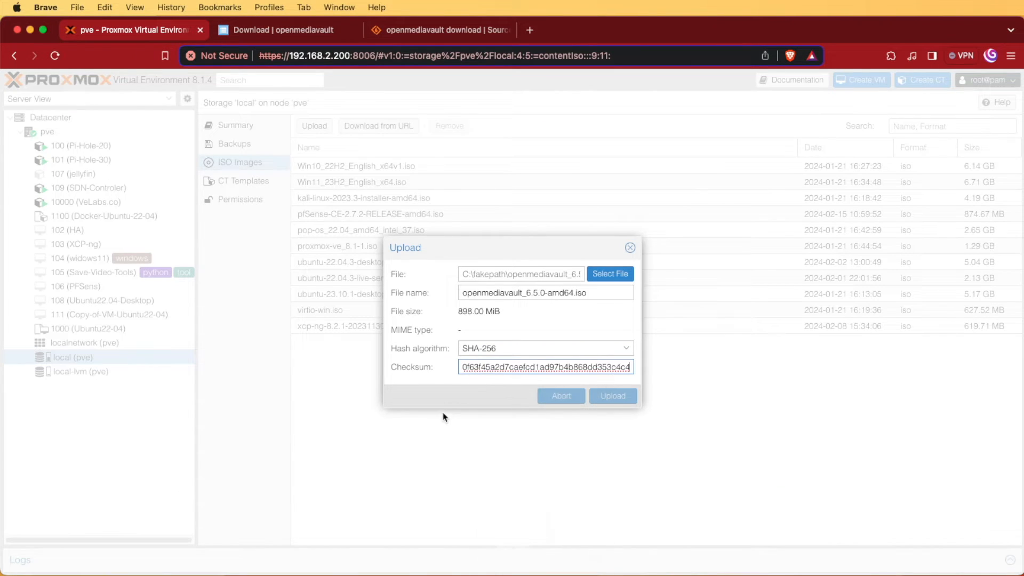
left_click(613, 397)
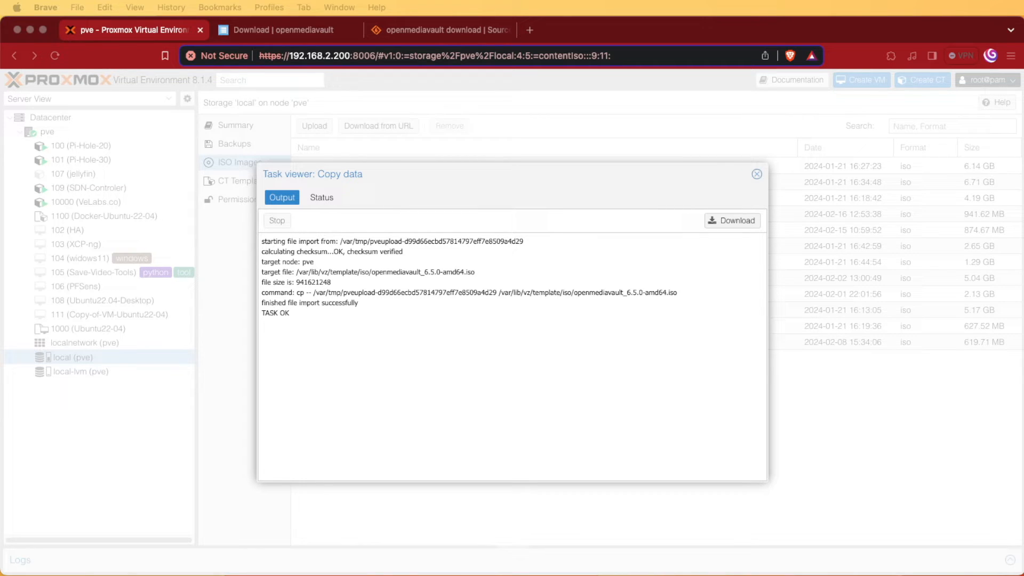
- Check the TASK OK result and close the upload task log
left_click(307, 332)
left_click_drag(293, 315, 261, 313)
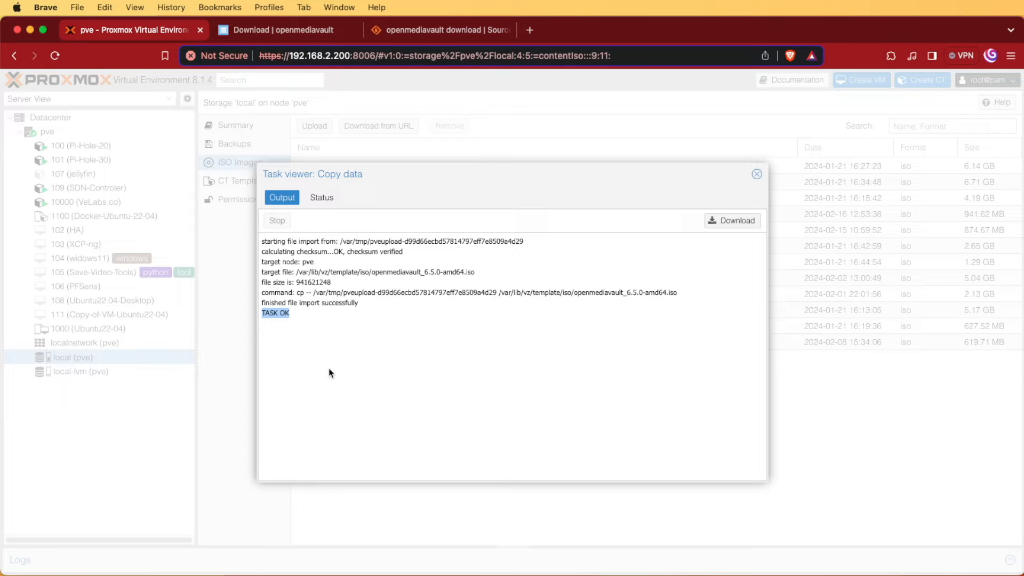
left_click(757, 174)
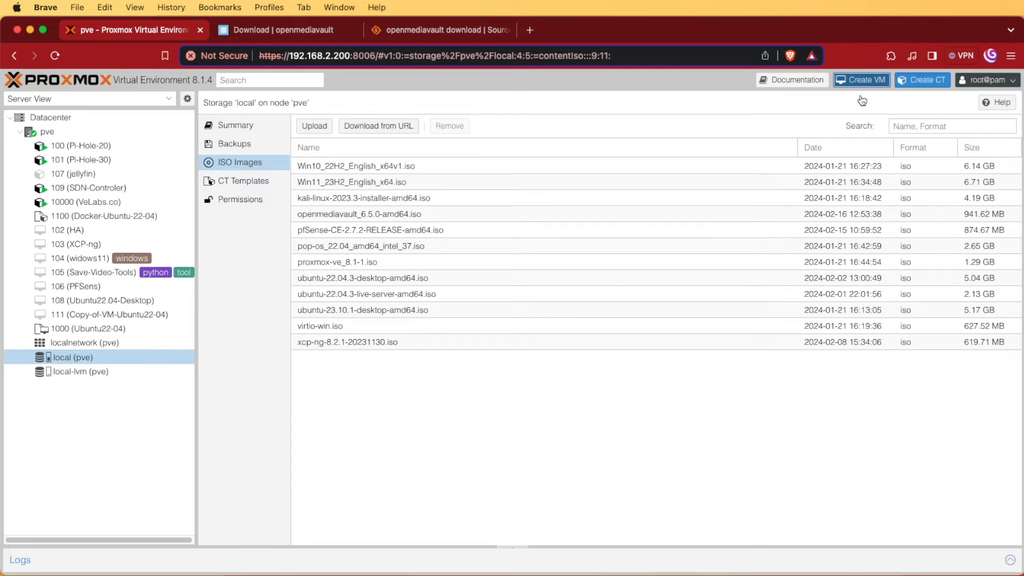
- Start a new VM 110 and name it OMV
left_click(860, 81)
left_click(415, 247)
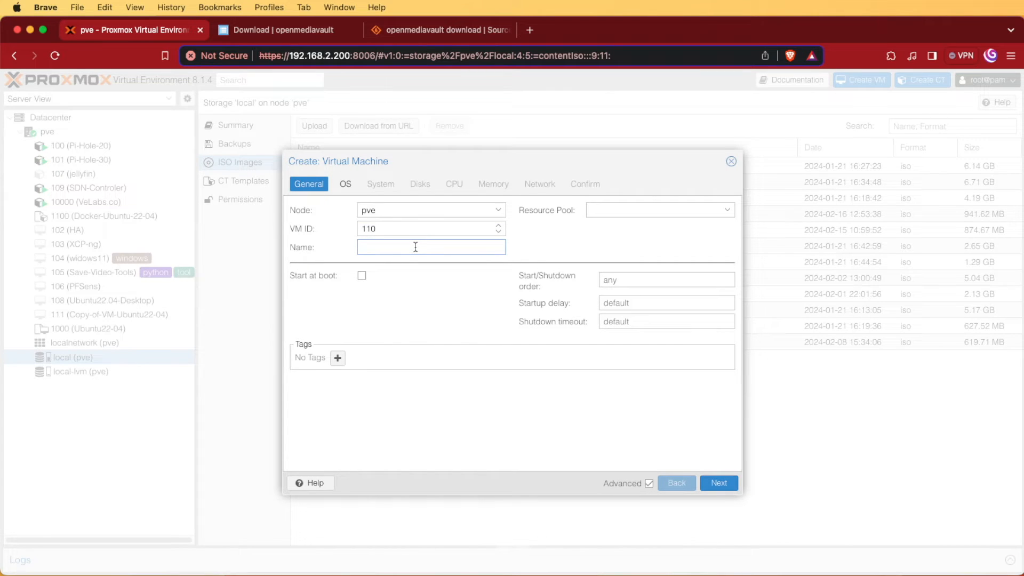
type("OMV")
left_click(718, 482)
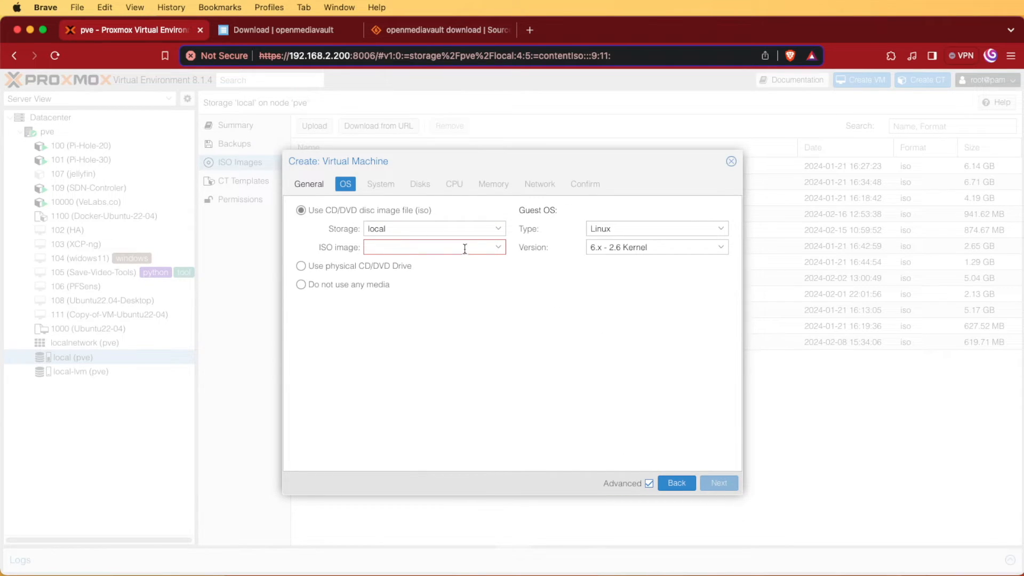
- Select openmediavault_6.5.0-amd64.iso as the VM's installation ISO image
left_click(497, 247)
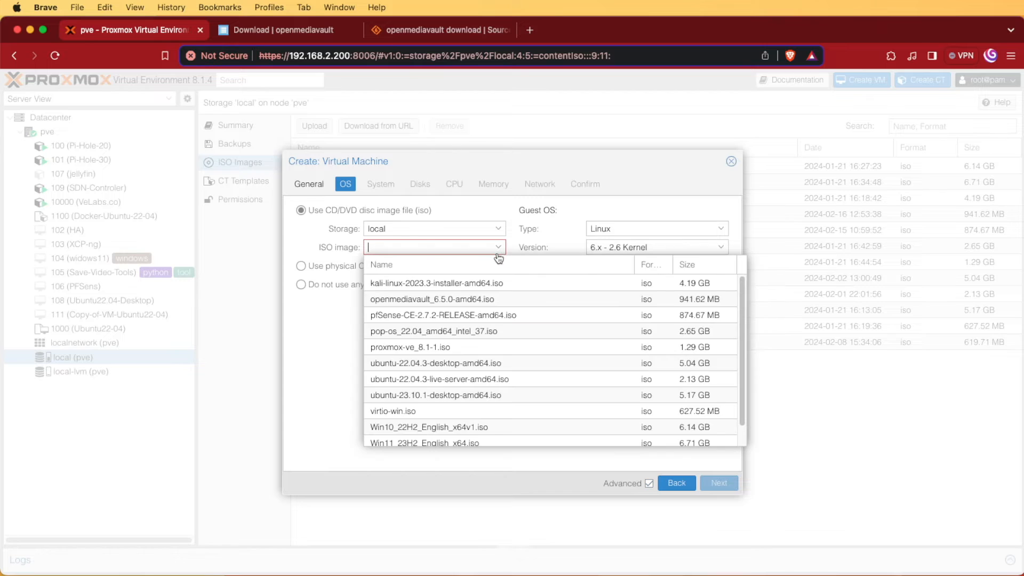
left_click(468, 299)
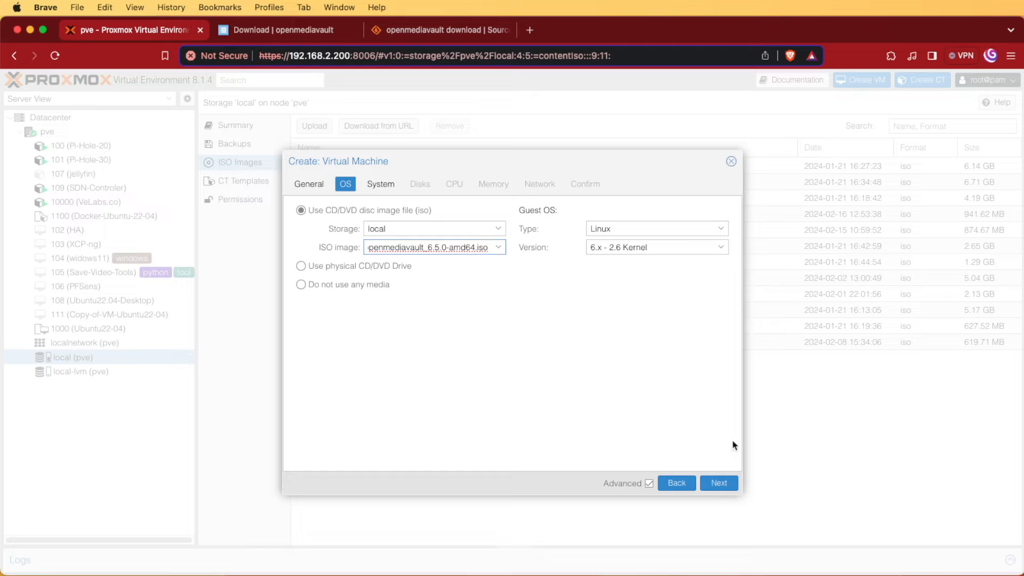
left_click(721, 488)
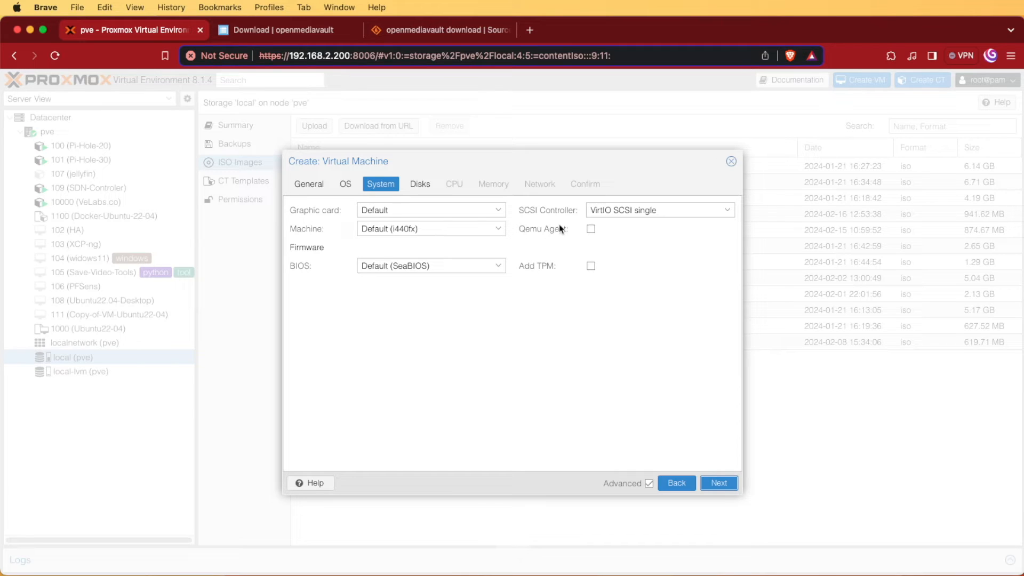
- Change the scsi0 disk on local-lvm from 32 GiB to 100 GiB
left_click(715, 484)
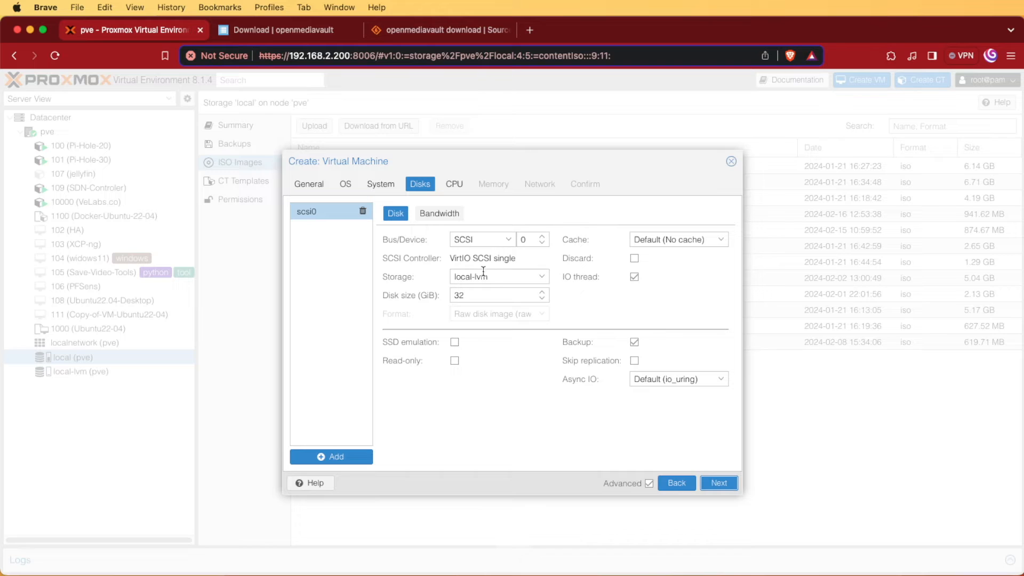
double_click(477, 295)
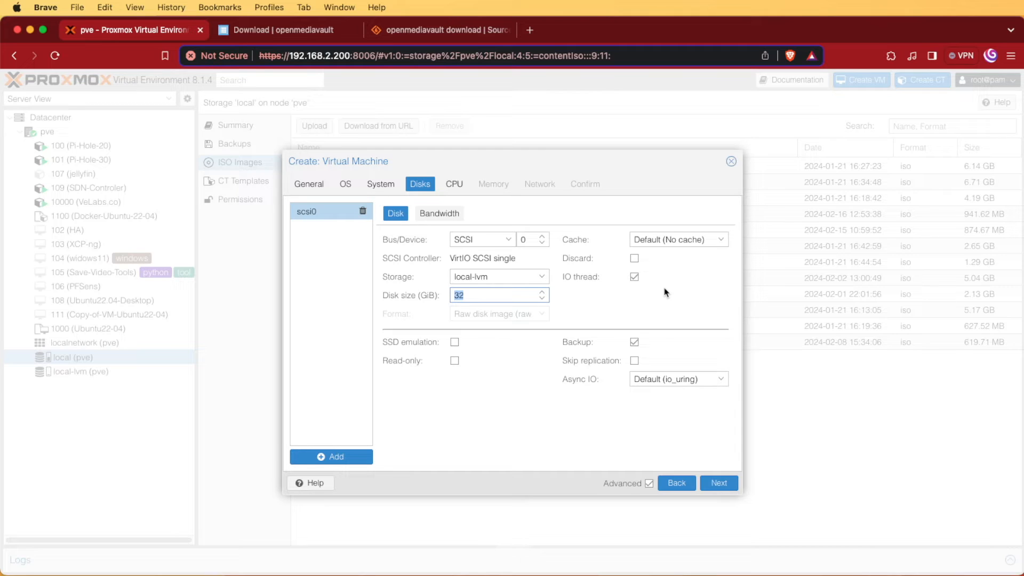
type("100")
- Give the VM 2 cores with CPU type host, keeping memory at 2048 MiB
left_click(721, 485)
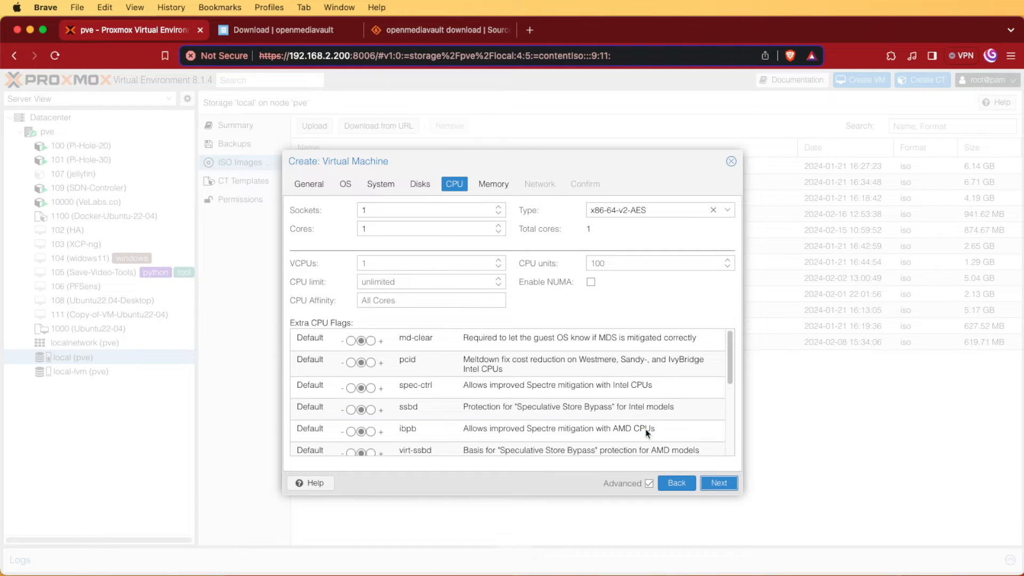
left_click(498, 225)
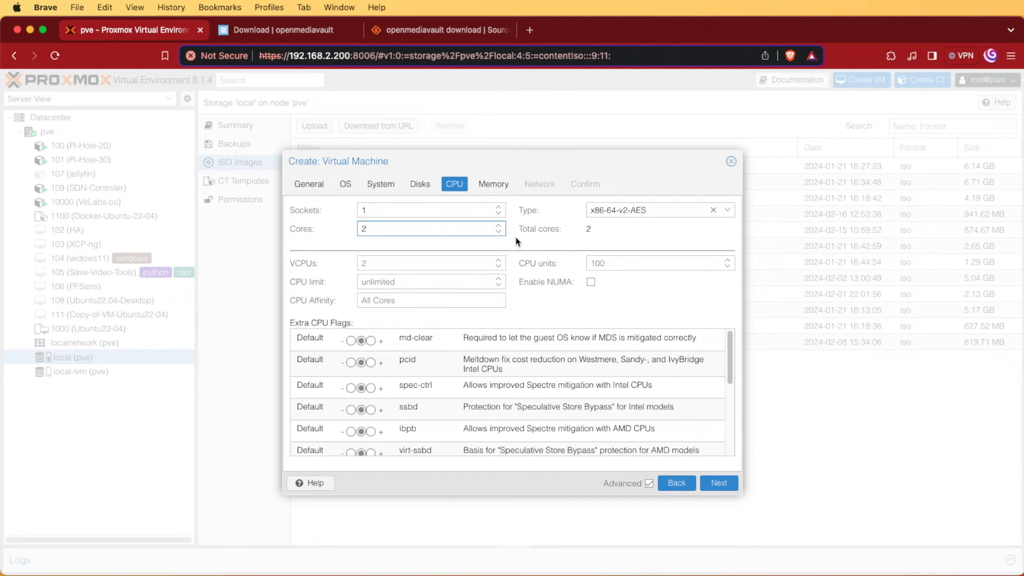
left_click(726, 211)
scroll(810, 255, "down", 1)
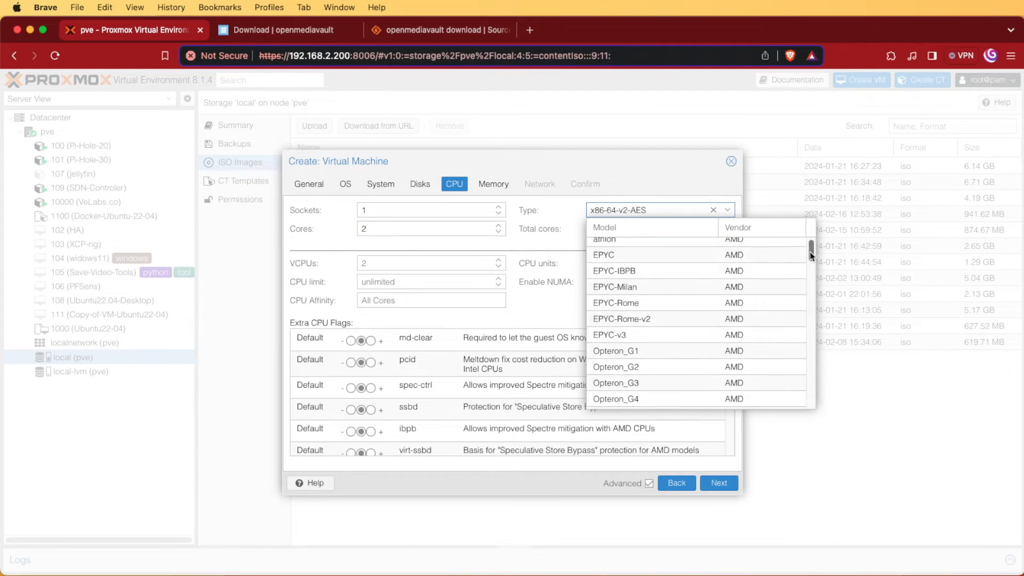
left_click_drag(810, 254, 795, 439)
left_click(686, 393)
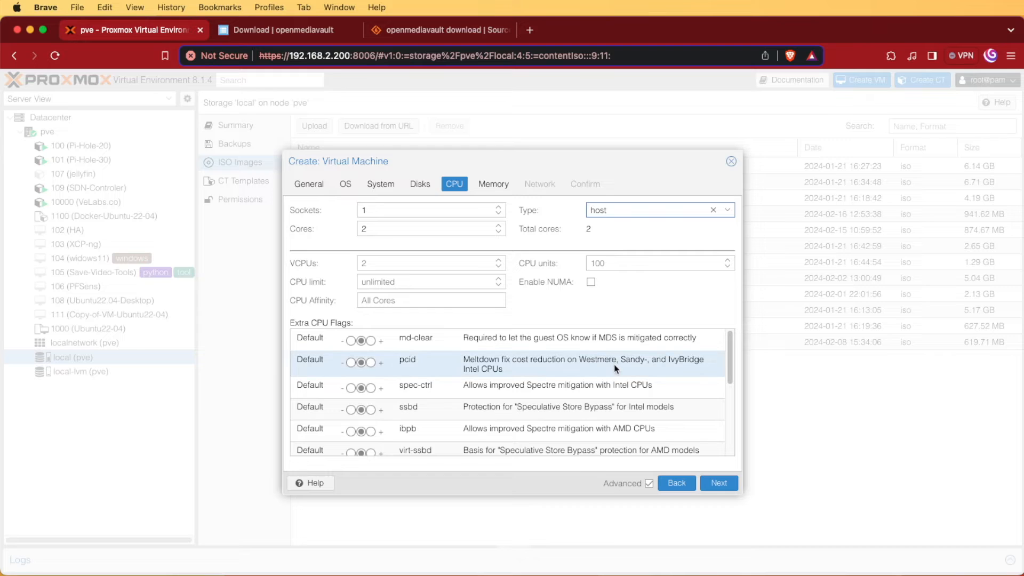
left_click(718, 484)
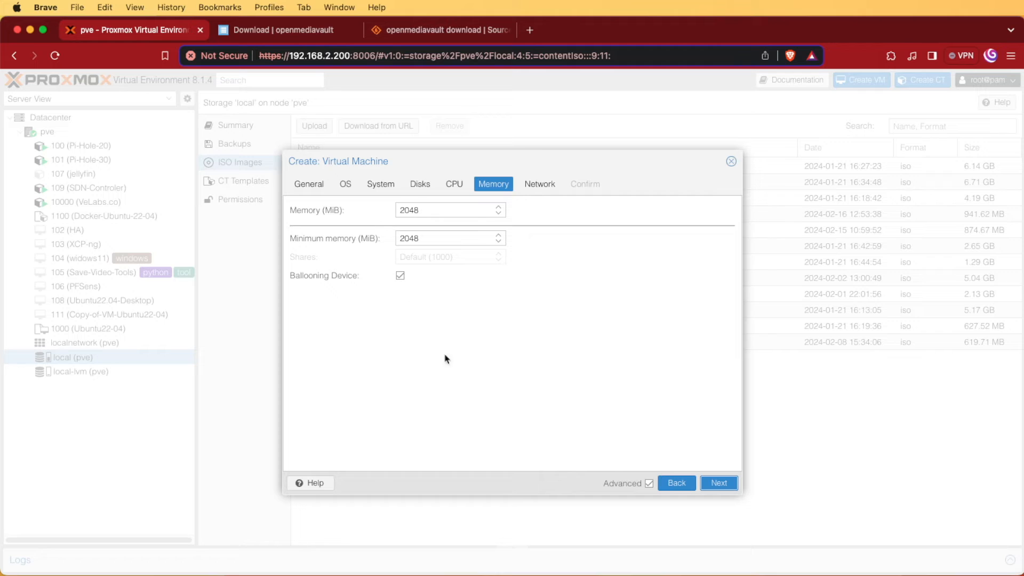
- Attach the VM's VirtIO network device to bridge vmbr2 and review the settings summary
left_click(717, 482)
left_click(477, 231)
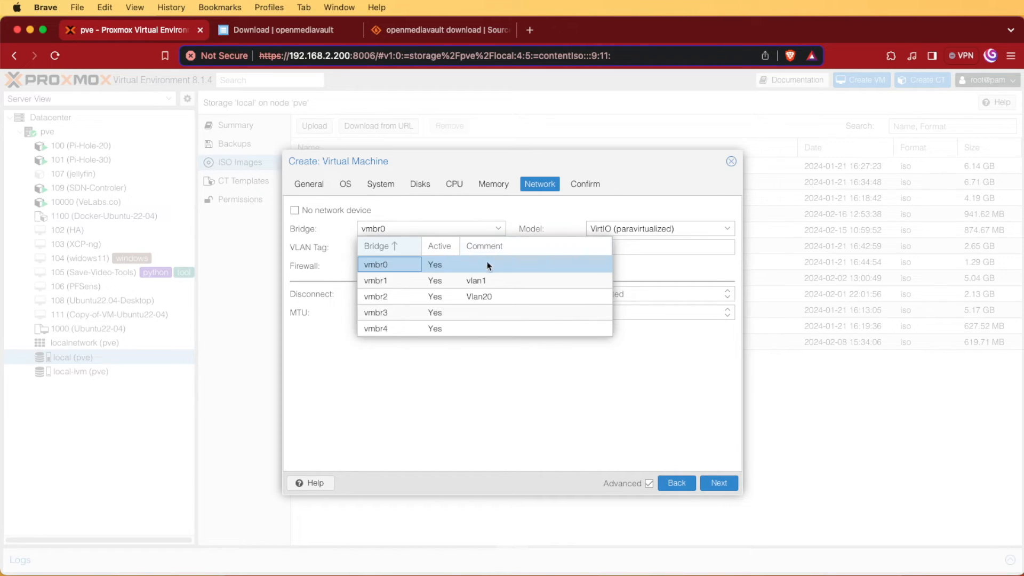
left_click(479, 300)
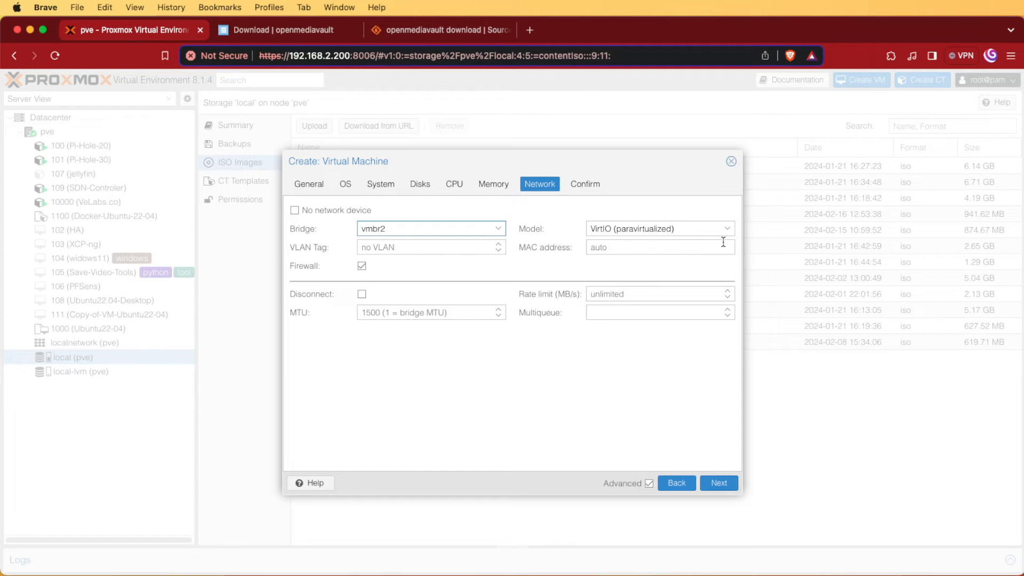
left_click(721, 484)
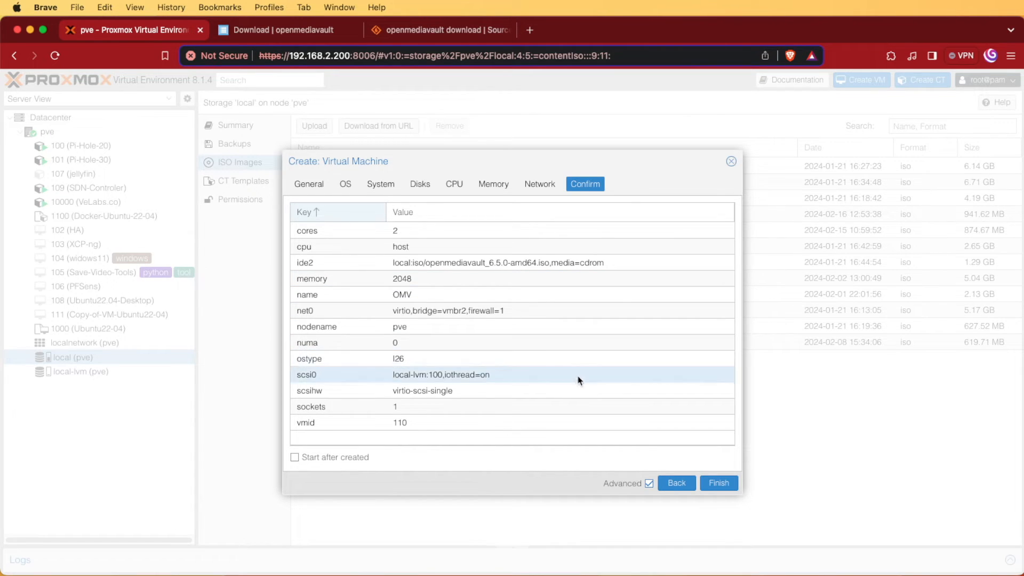
- Finish creating VM 110 (OMV), start it, and open its console
left_click(722, 484)
left_click(109, 317)
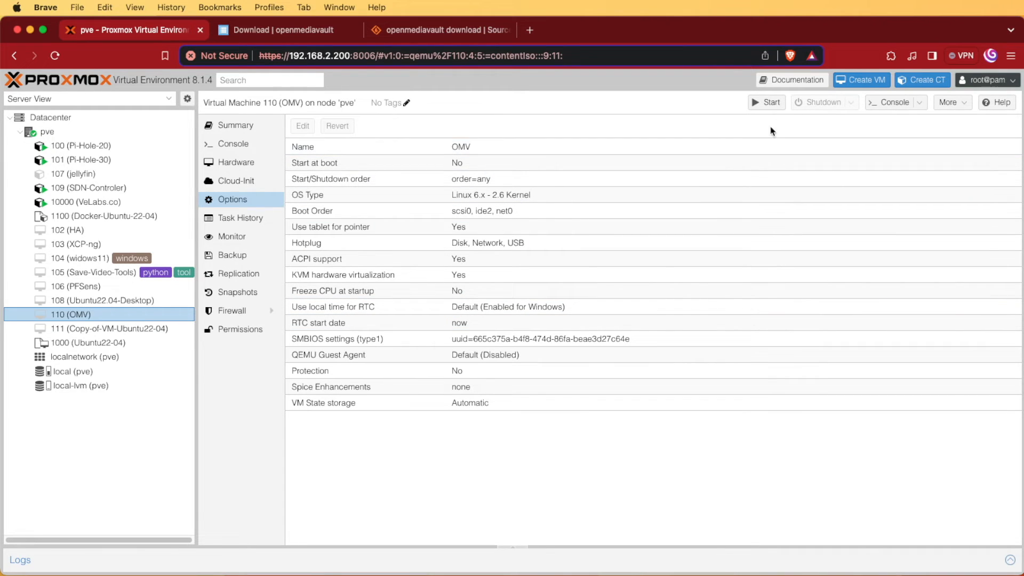
left_click(890, 108)
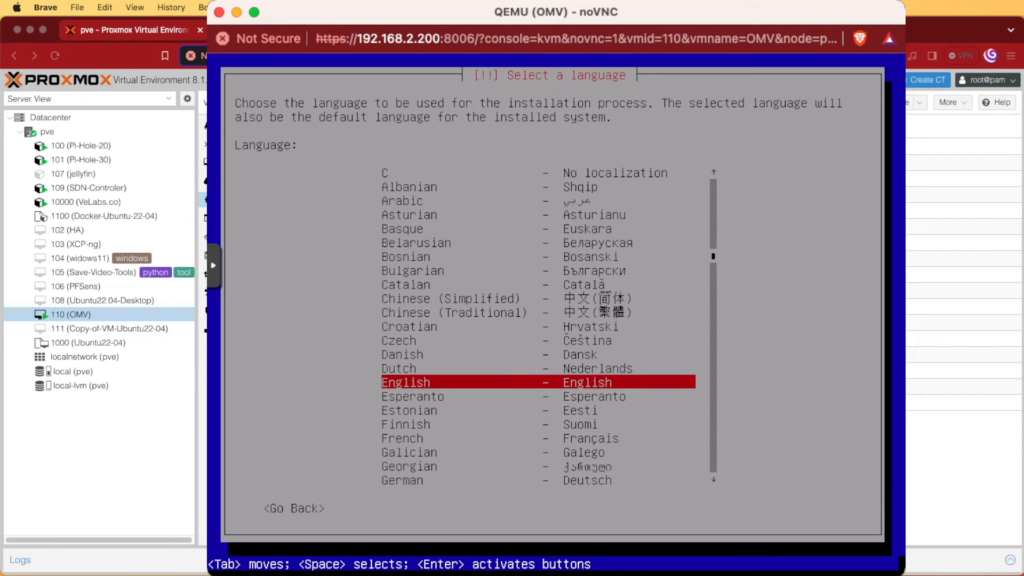
- Accept English, United States and the American English keymap, and keep the hostname openmediavault
key("Return")
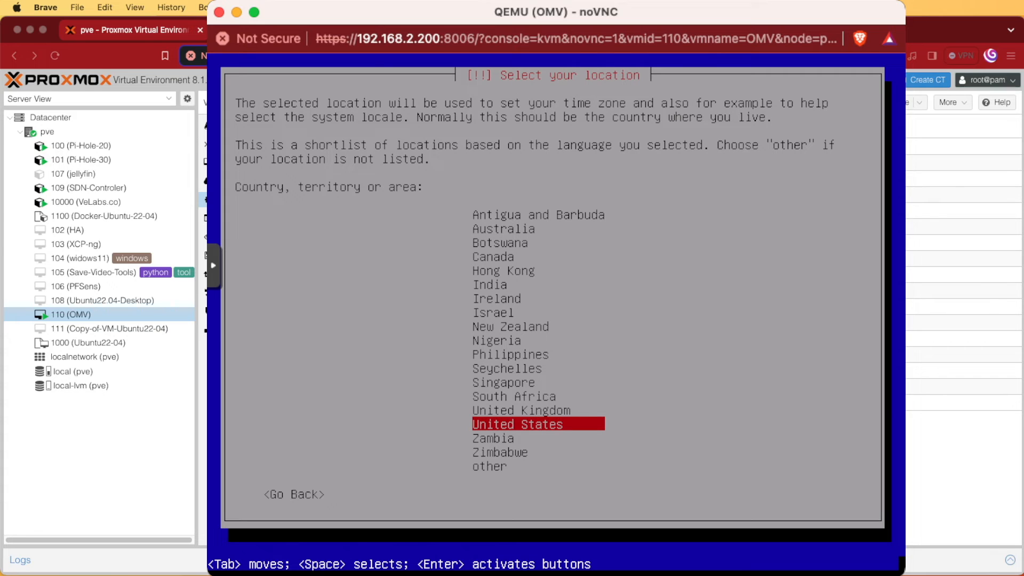
key("Return")
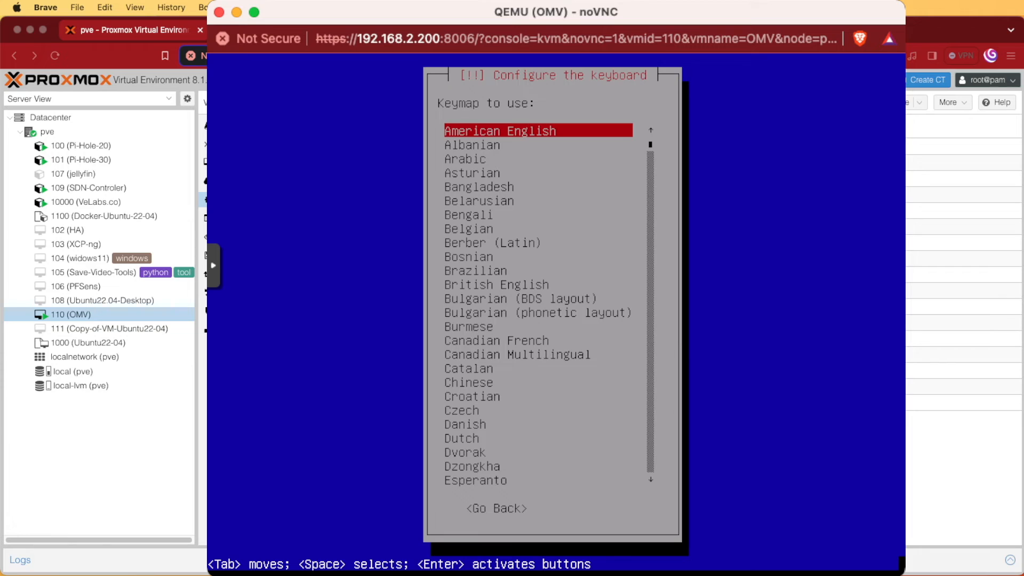
key("Return")
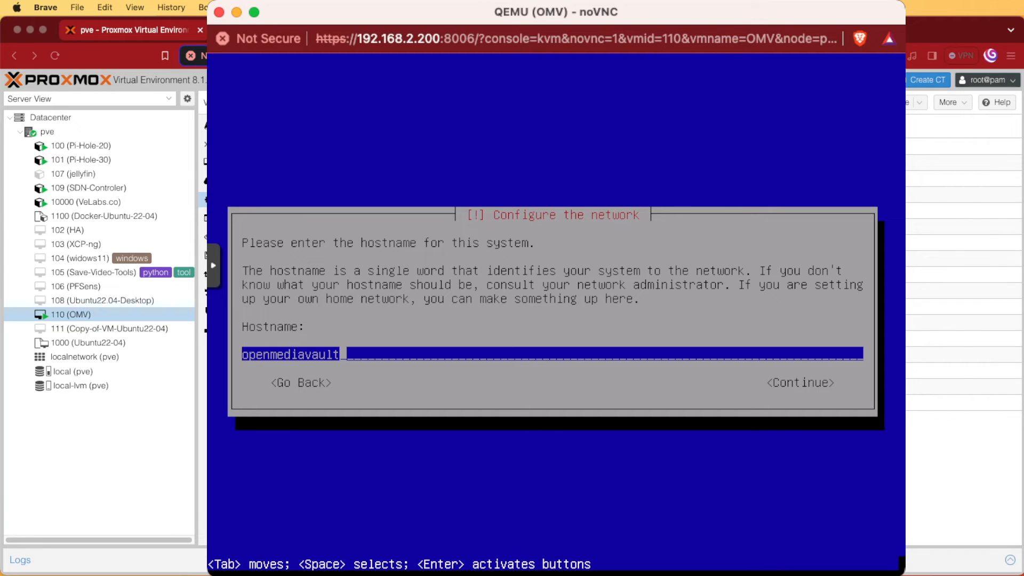
key("Tab")
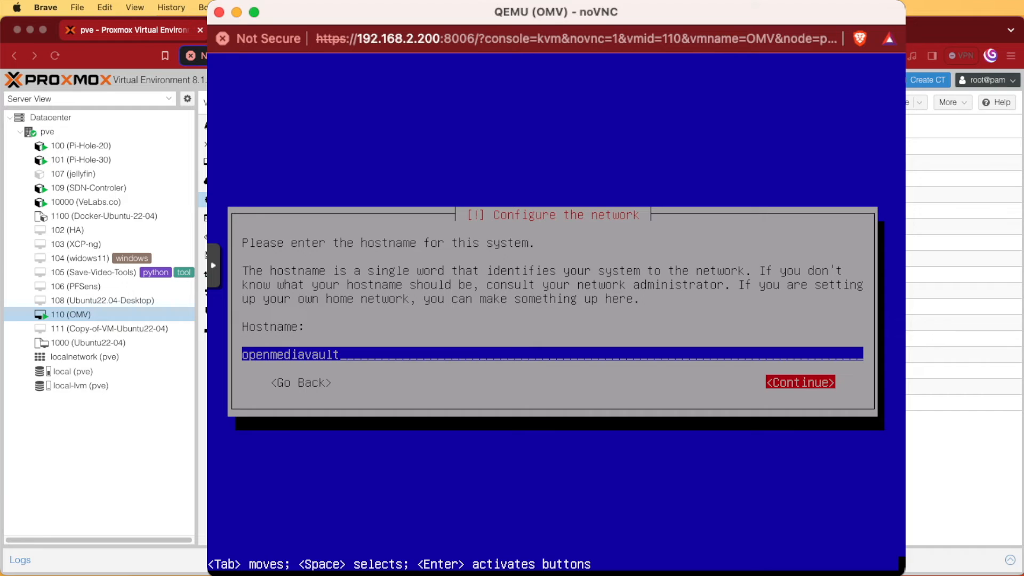
key("Return")
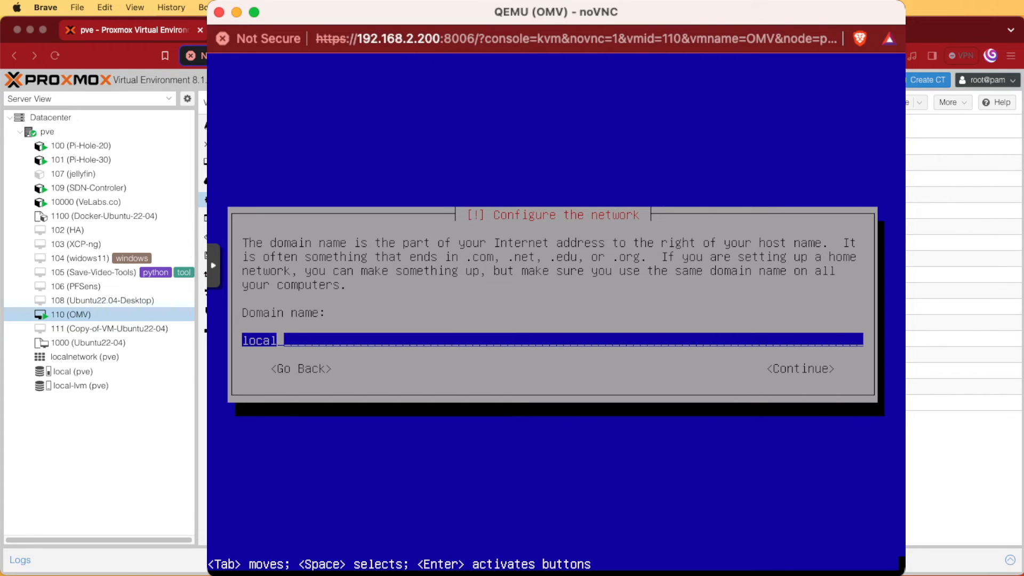
- Accept the domain name 'local', then enter and re-enter the root password
key("Tab")
key("Return")
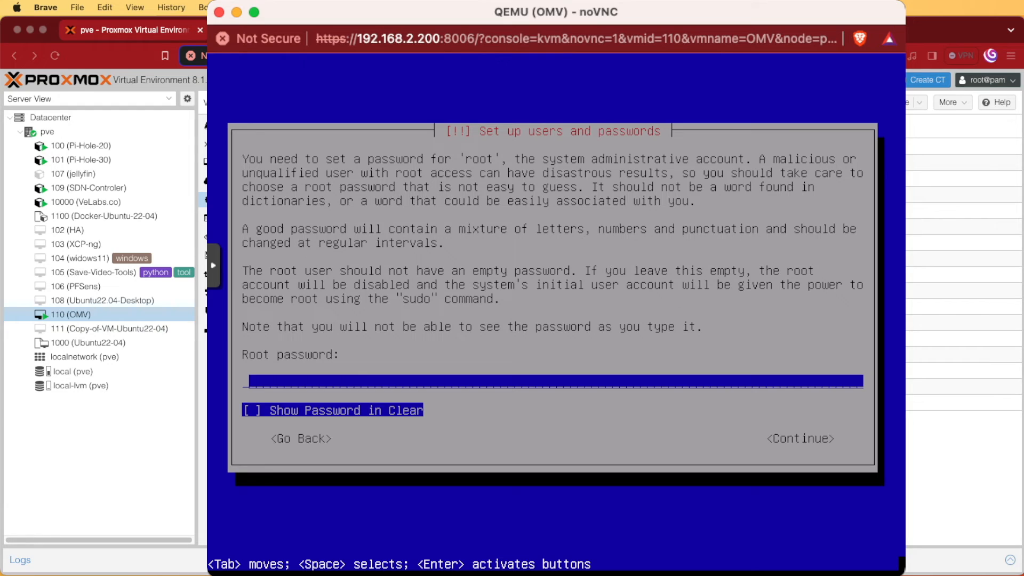
type("******")
key("Tab")
key("Tab")
key("Return")
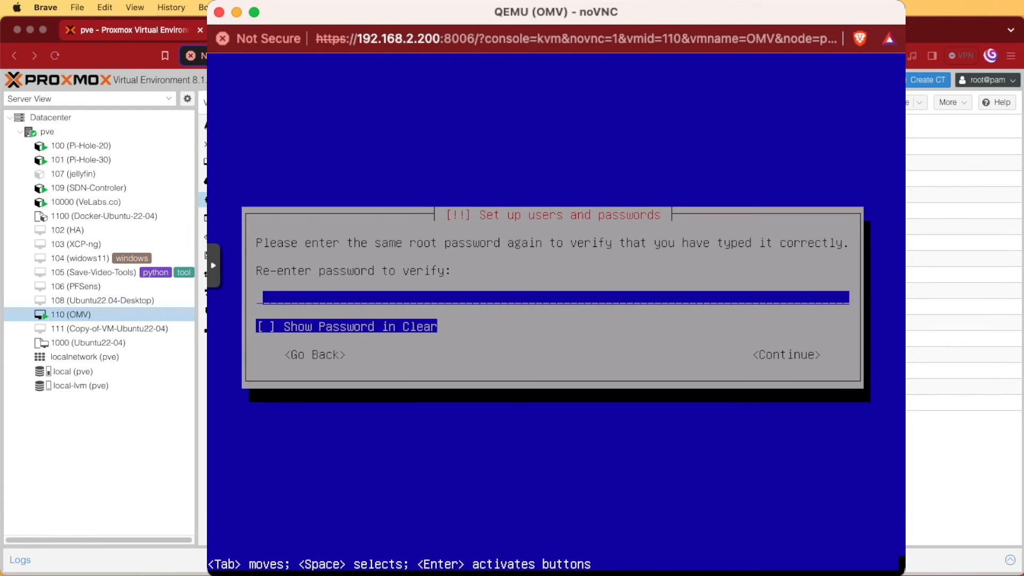
type("******")
key("Tab")
key("Tab")
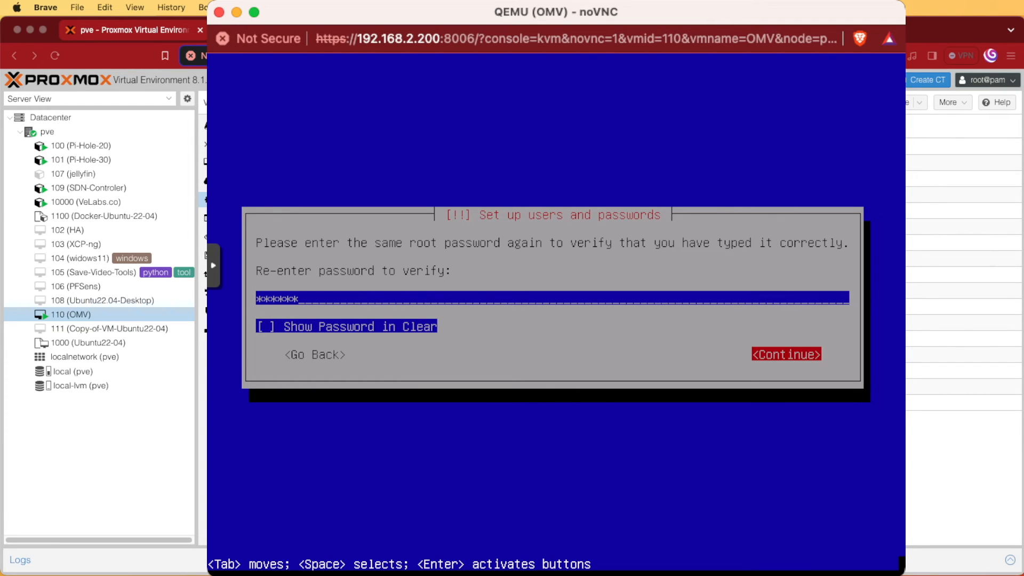
key("Return")
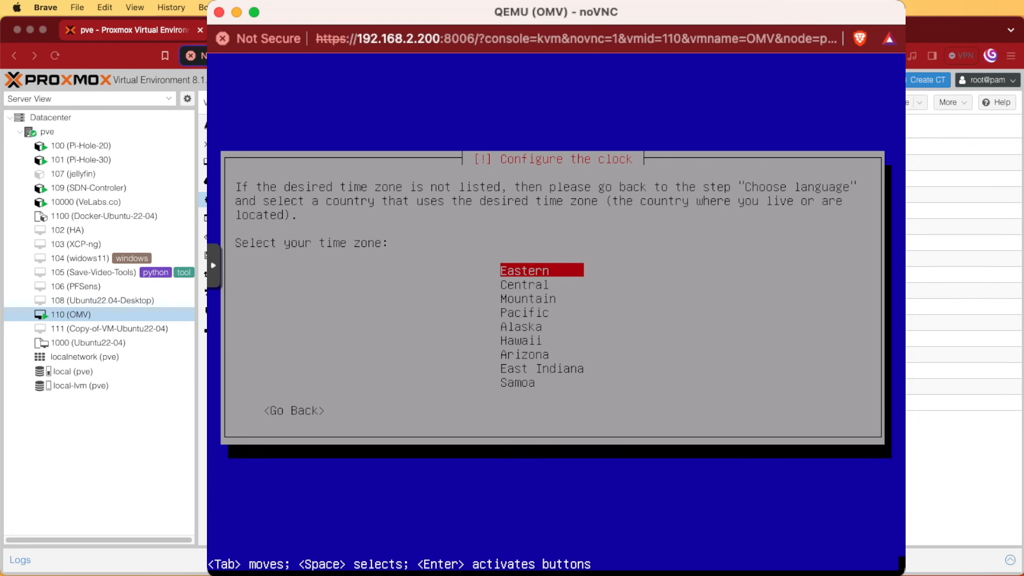
- Choose the Eastern time zone and the United States deb.debian.org mirror, with no HTTP proxy
key("Return")
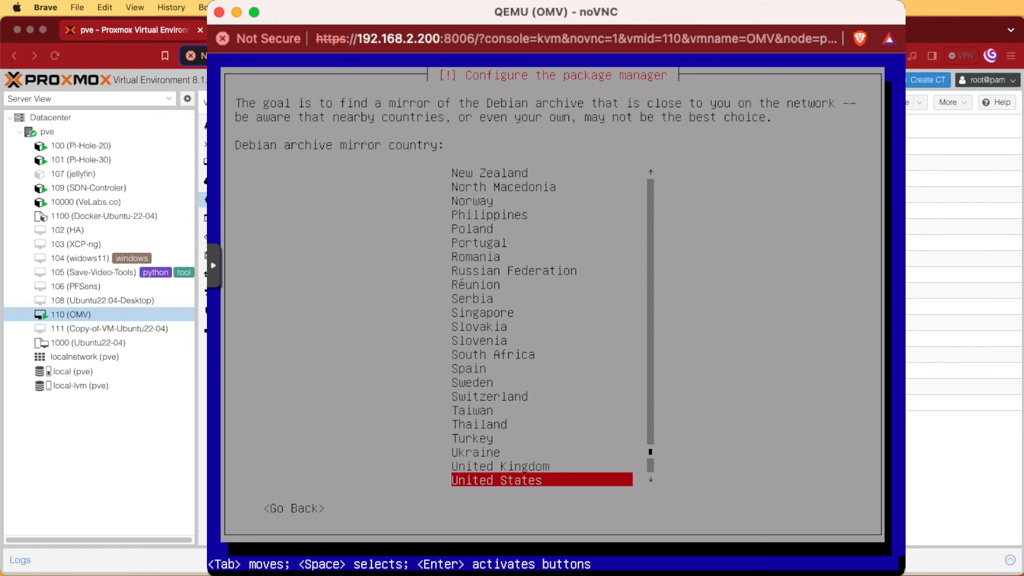
key("Return")
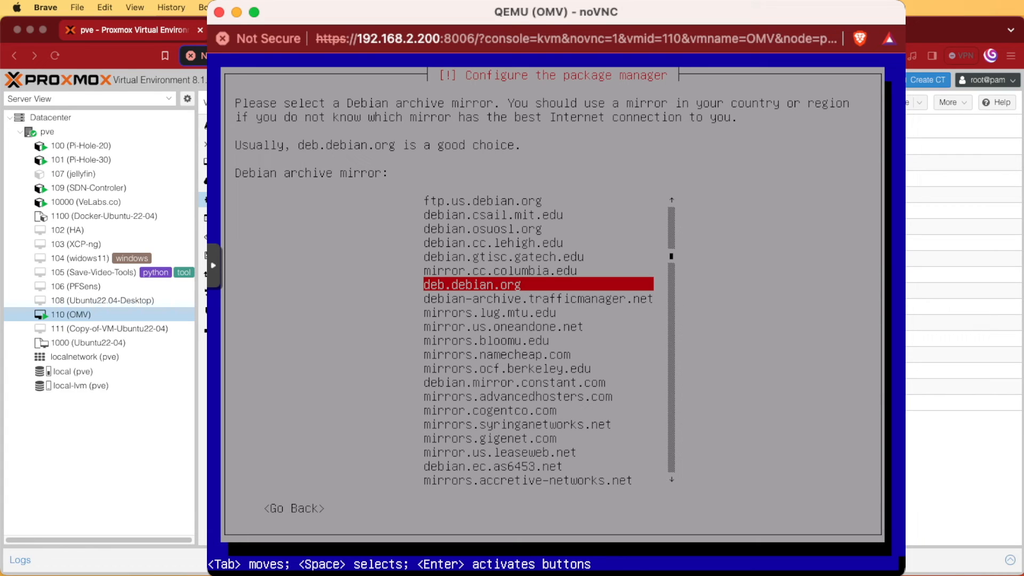
key("Return")
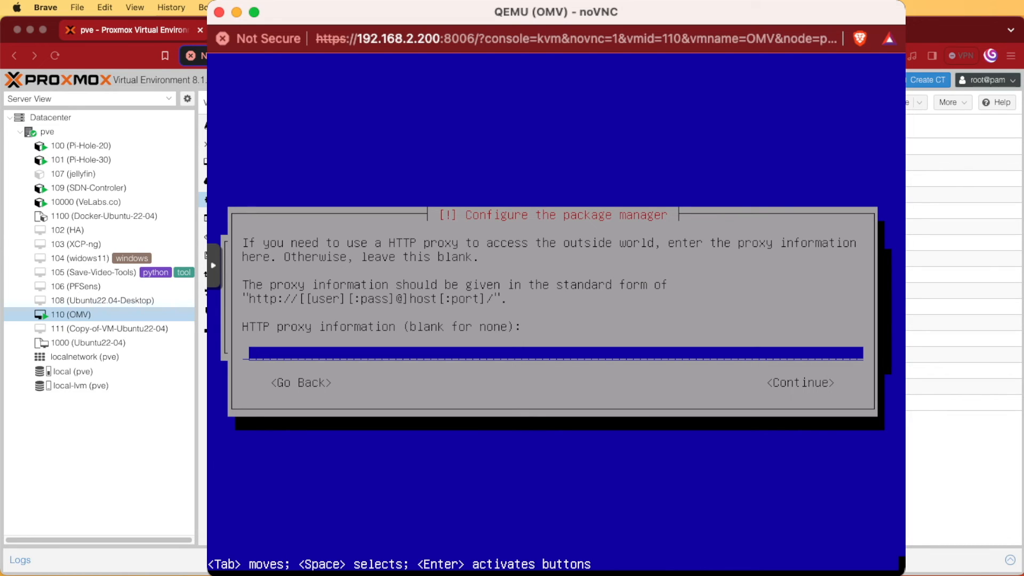
key("Tab")
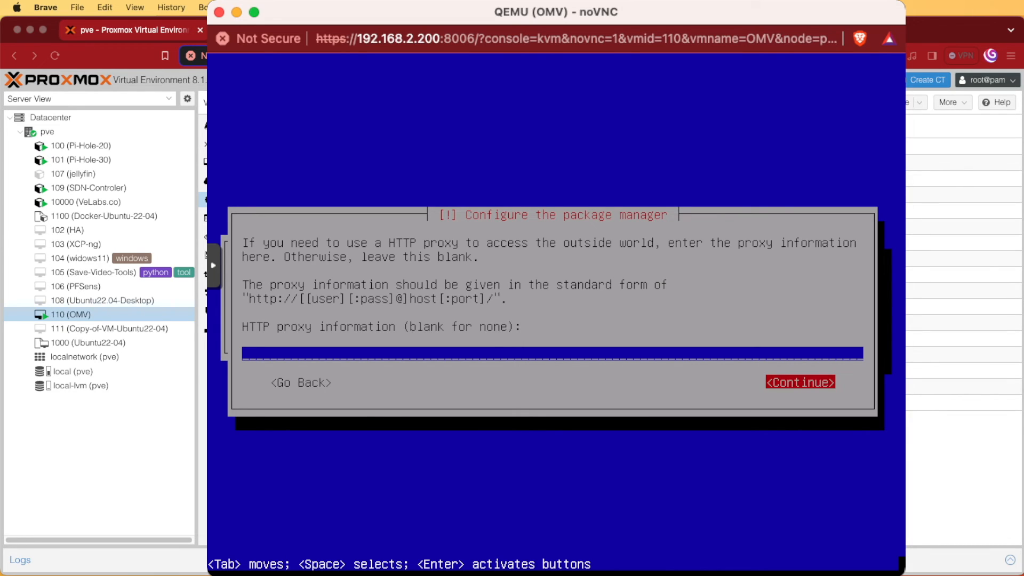
key("Return")
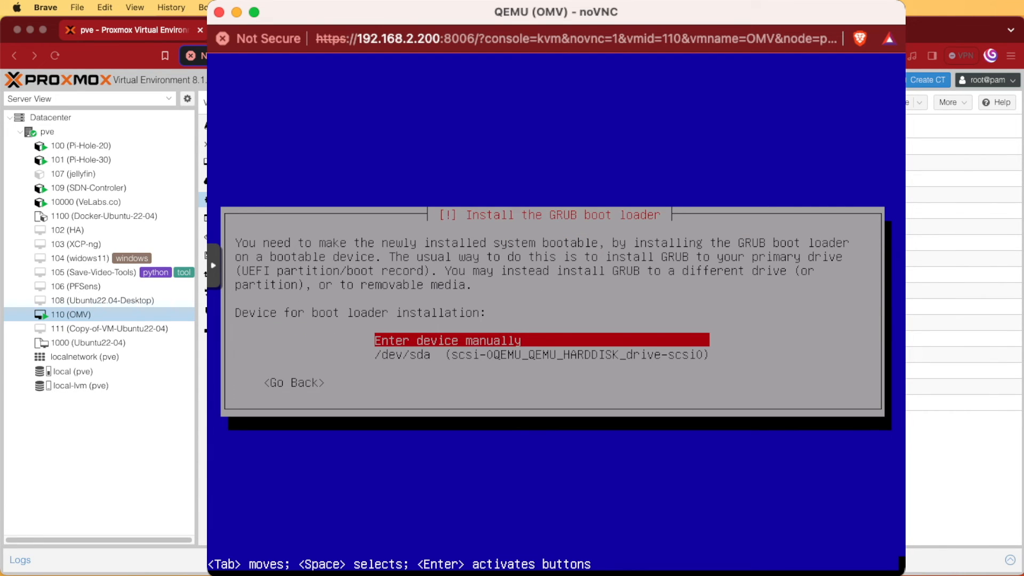
- Install GRUB on /dev/sda and finish the installation so the VM reboots
key("Down")
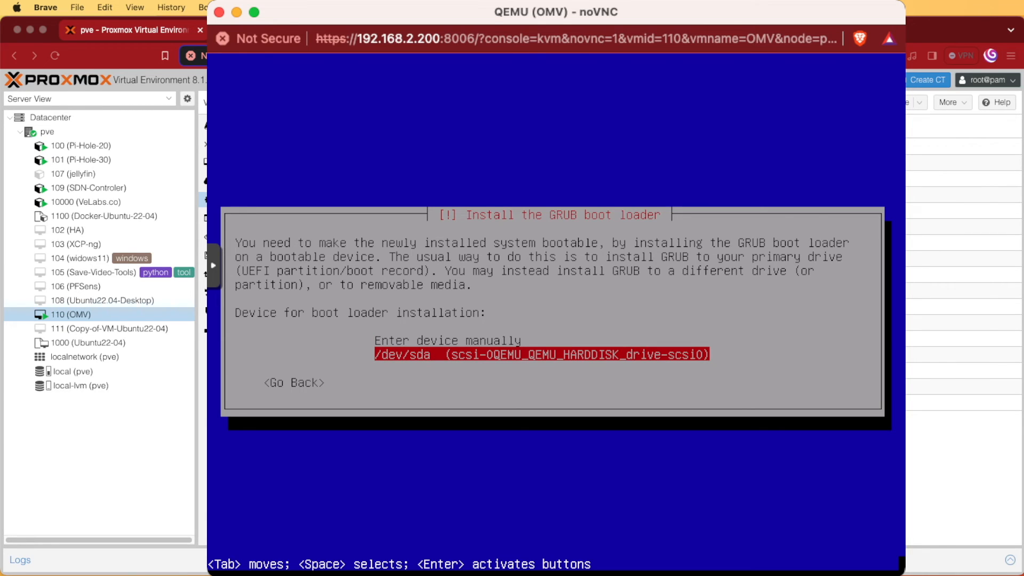
key("Return")
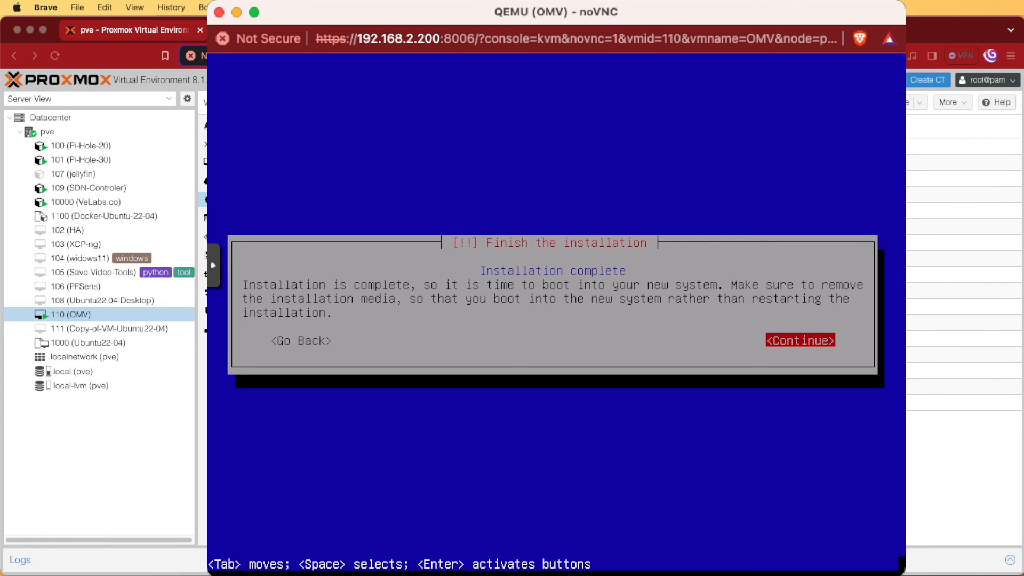
key("Return")
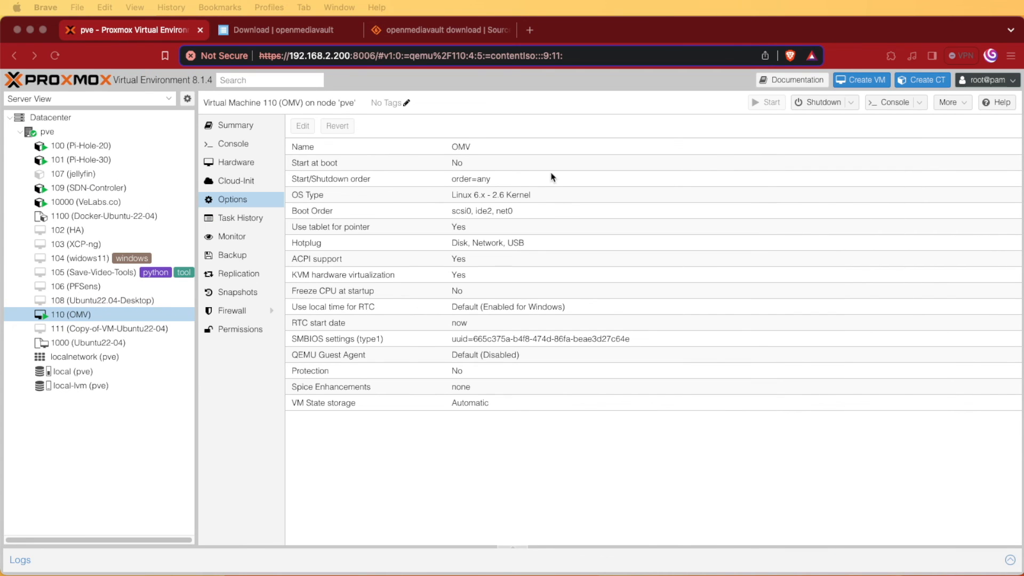
- Load the openmediavault web interface at 192.168.2.11 in a new browser tab
left_click(529, 30)
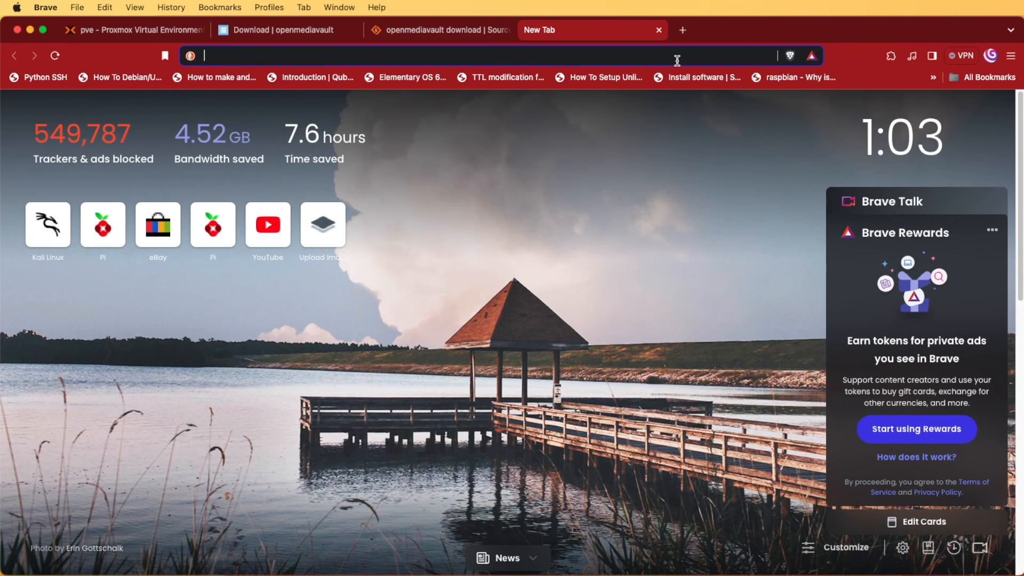
type("192.168.2.11")
key("Return")
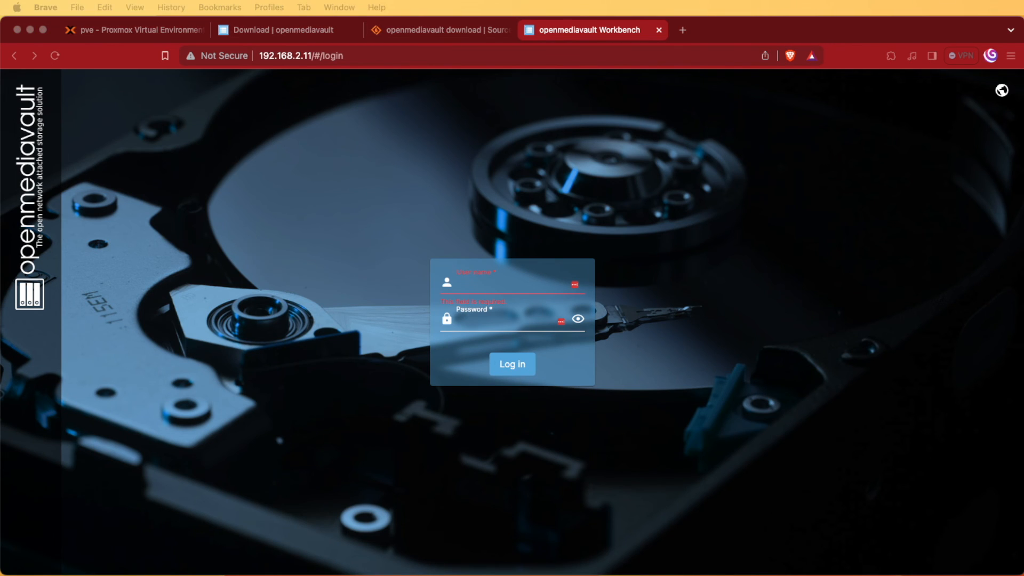
- Log in to openmediavault as admin with the default password
left_click(478, 283)
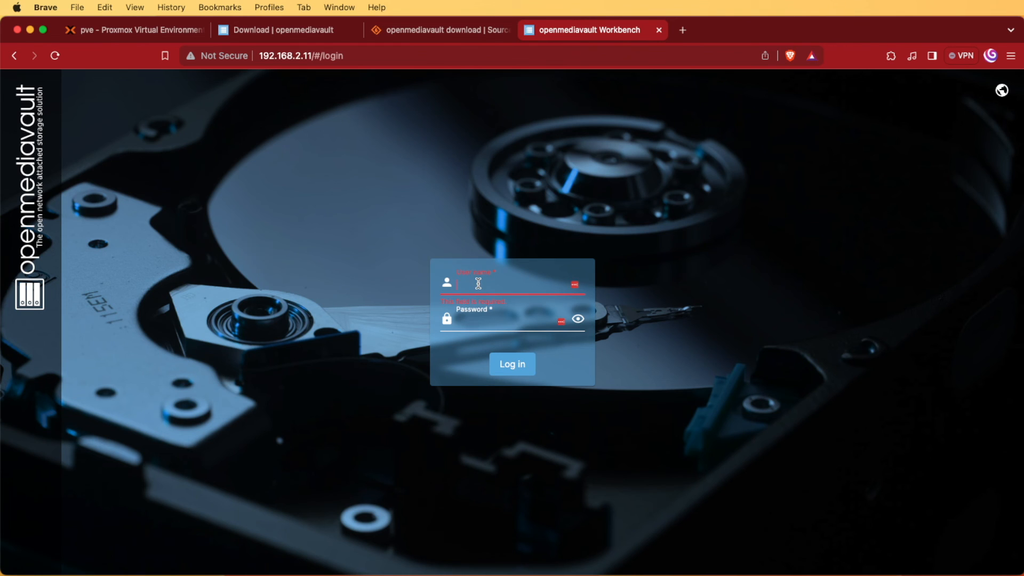
type("ad")
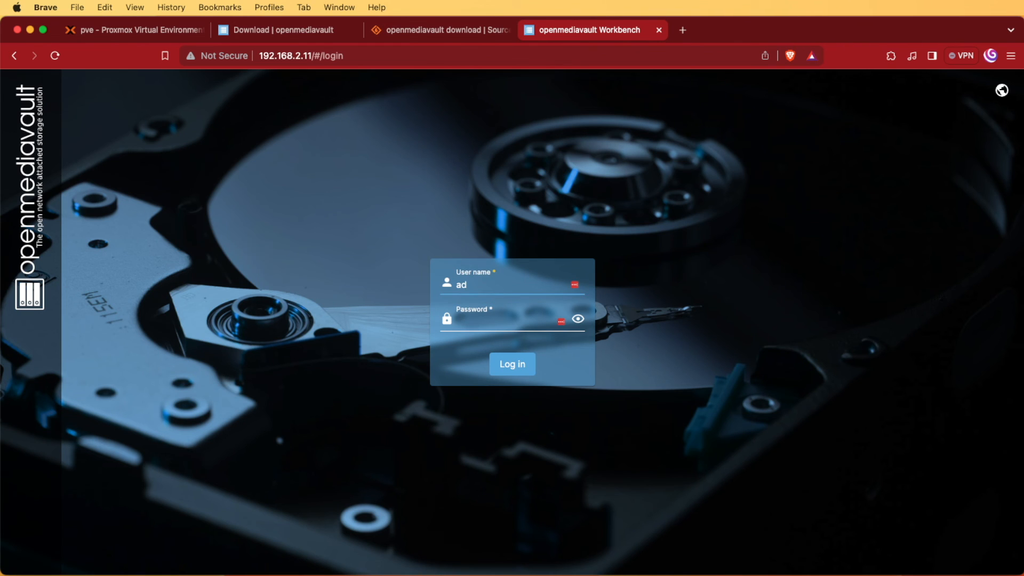
type("min")
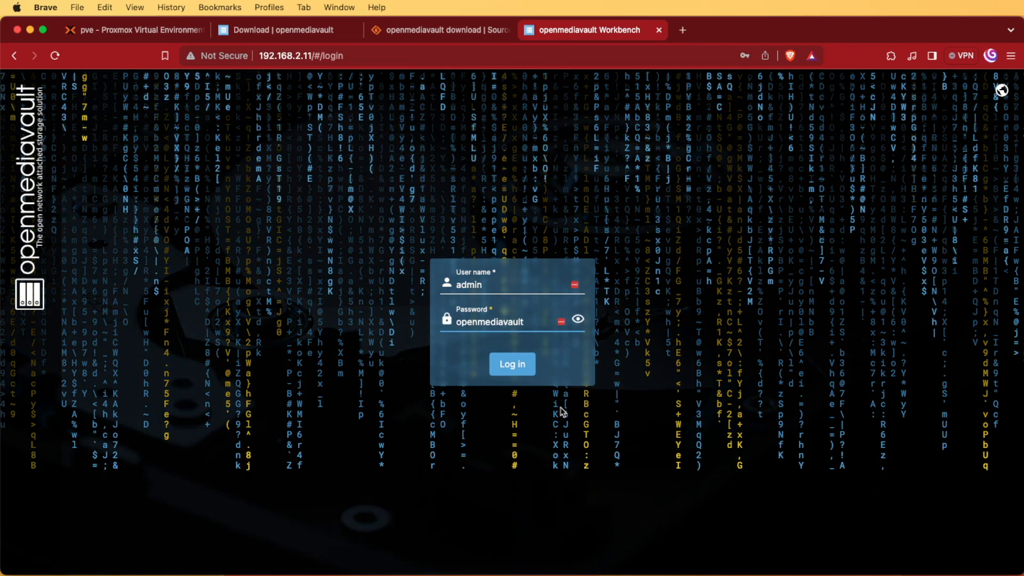
left_click(522, 371)
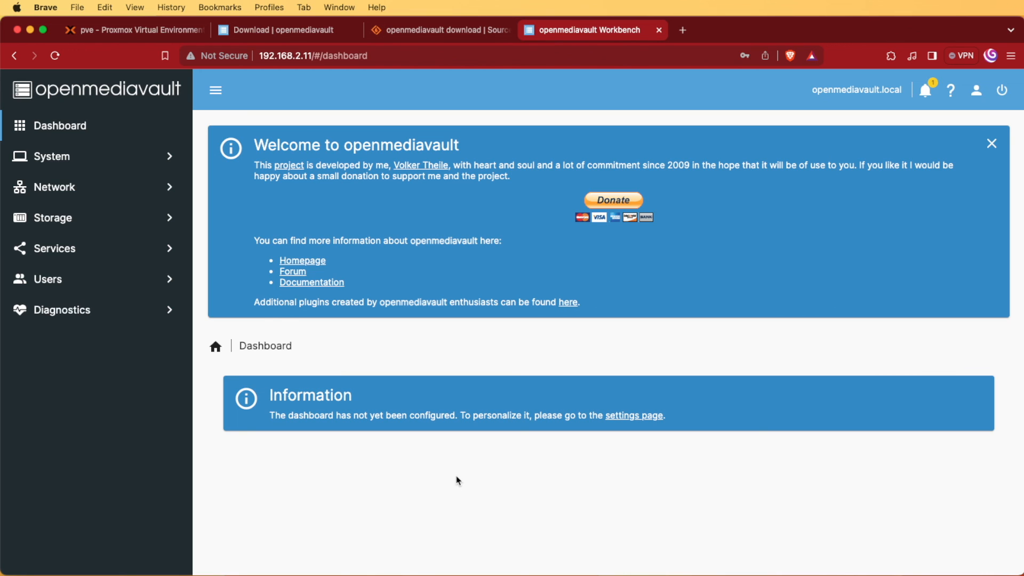
- Save a new admin password from the user menu and dismiss both save-password prompts
left_click(978, 95)
left_click(952, 163)
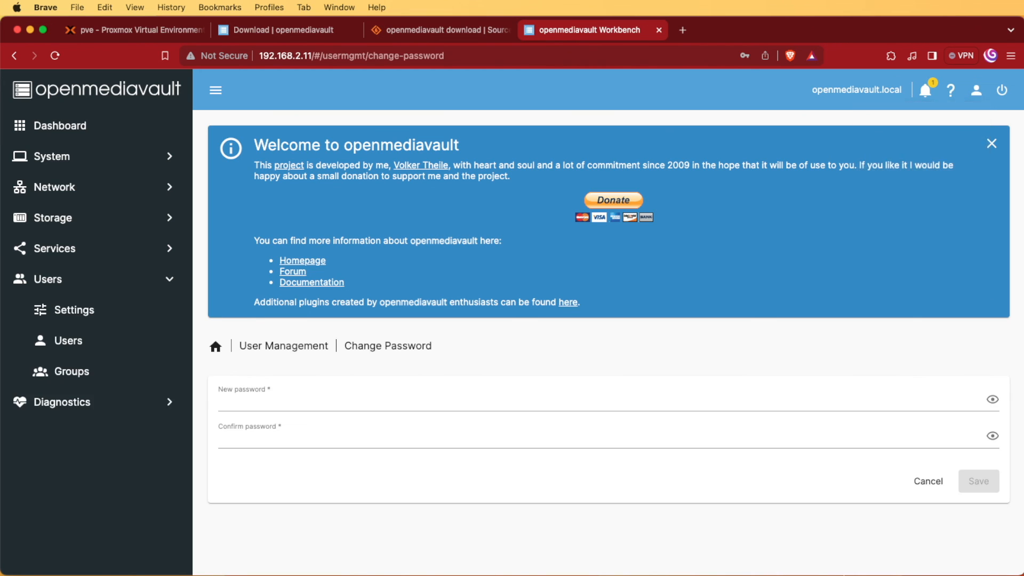
left_click(464, 401)
type("••••••")
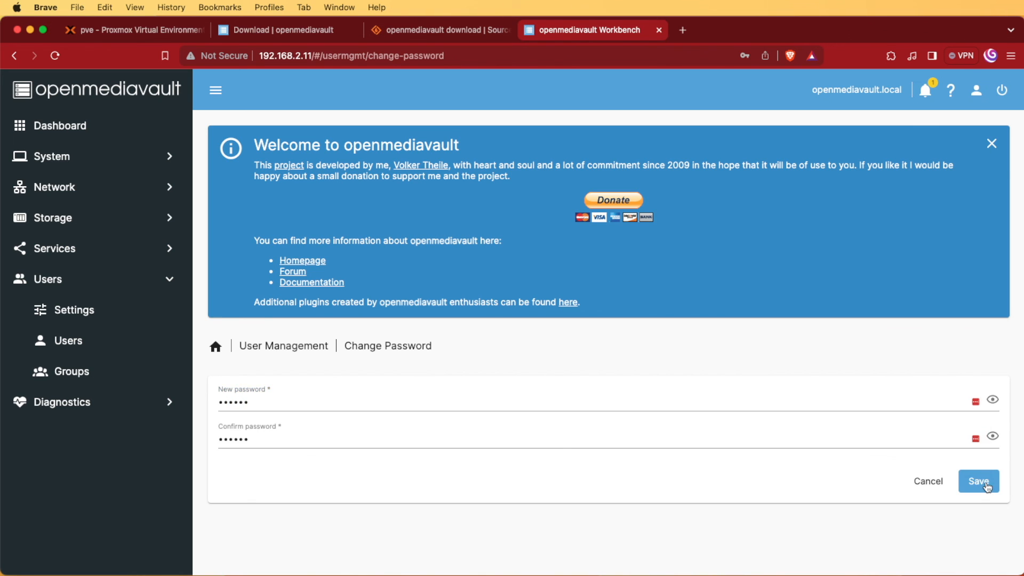
left_click(979, 481)
left_click(813, 76)
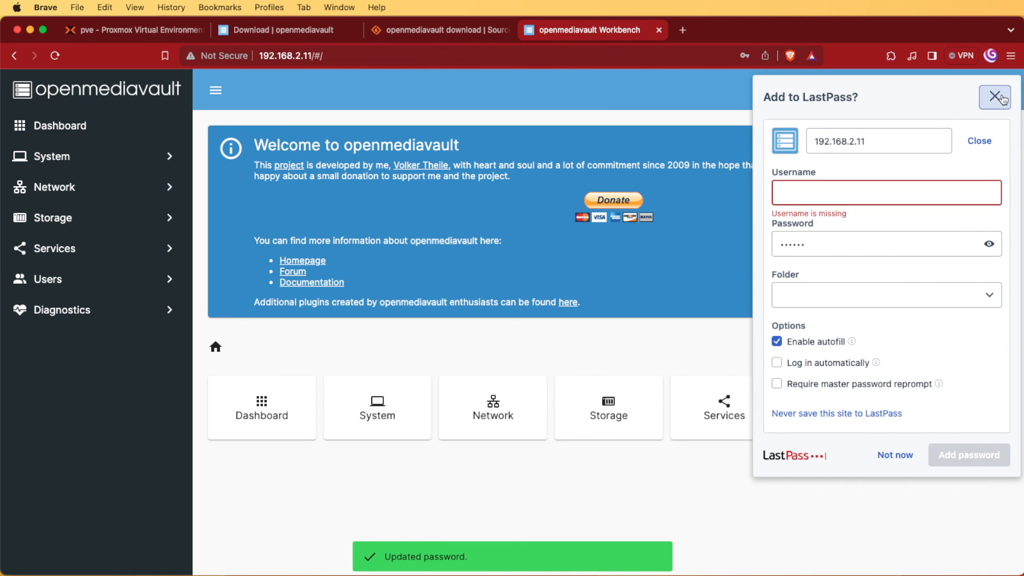
left_click(1002, 98)
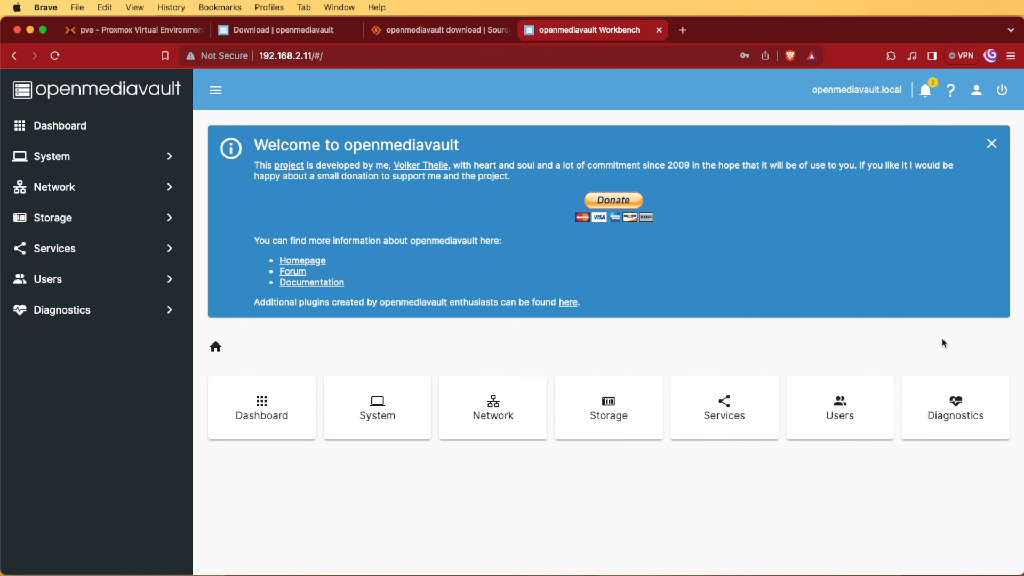